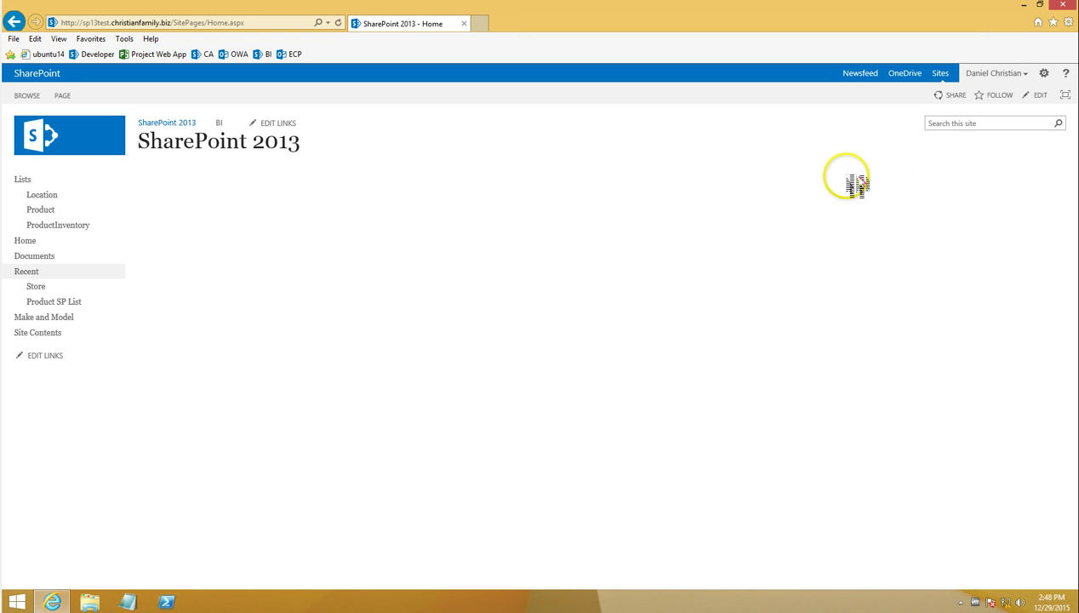
# Begin a new site column named Product with the Lookup type
pyautogui.click(1045, 74)
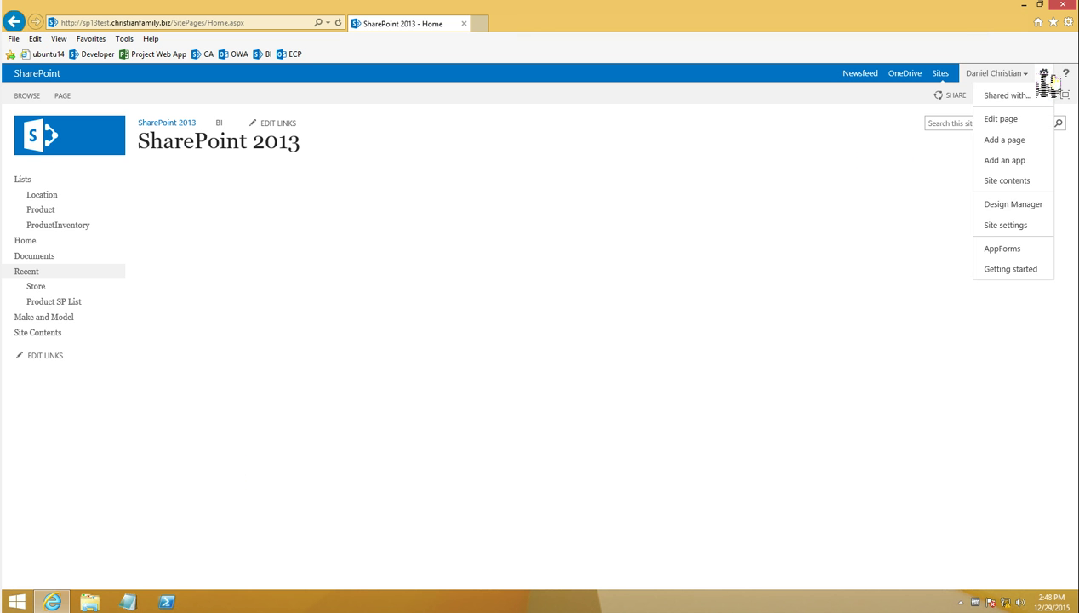
pyautogui.click(1022, 226)
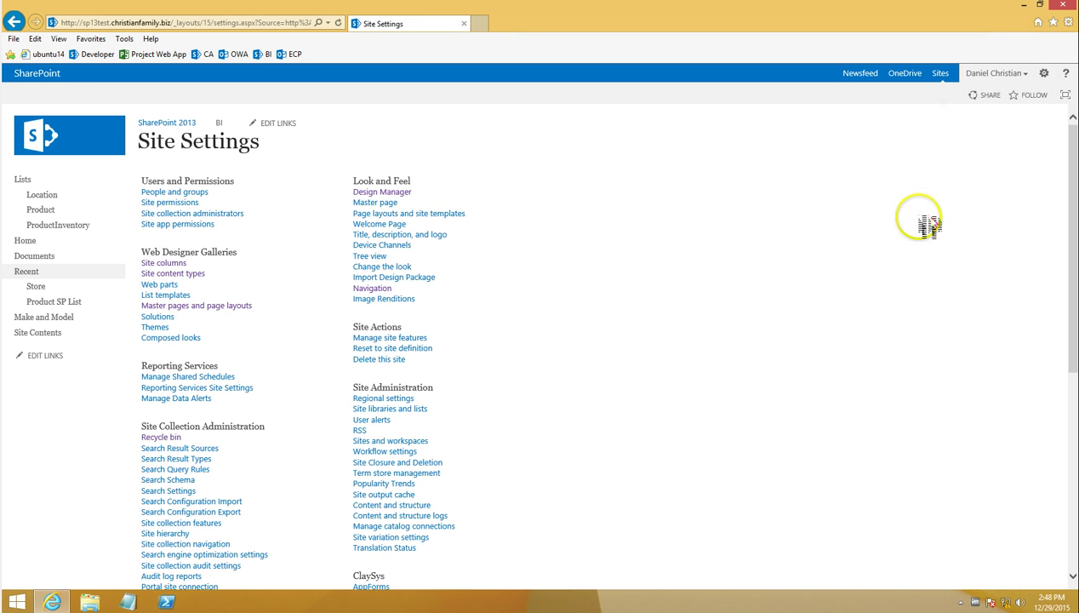
pyautogui.click(172, 264)
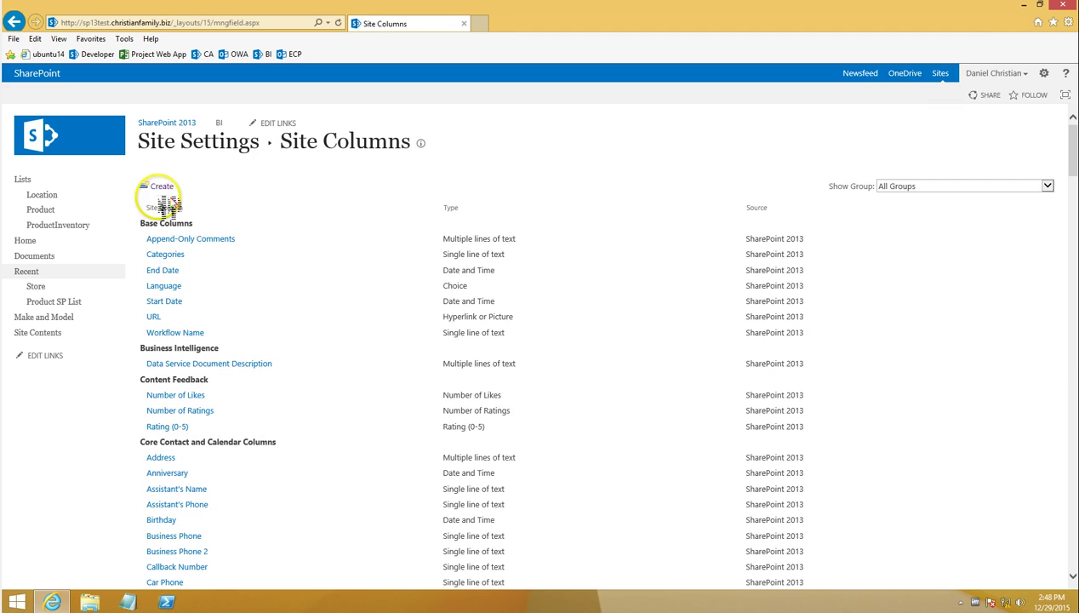
pyautogui.click(160, 185)
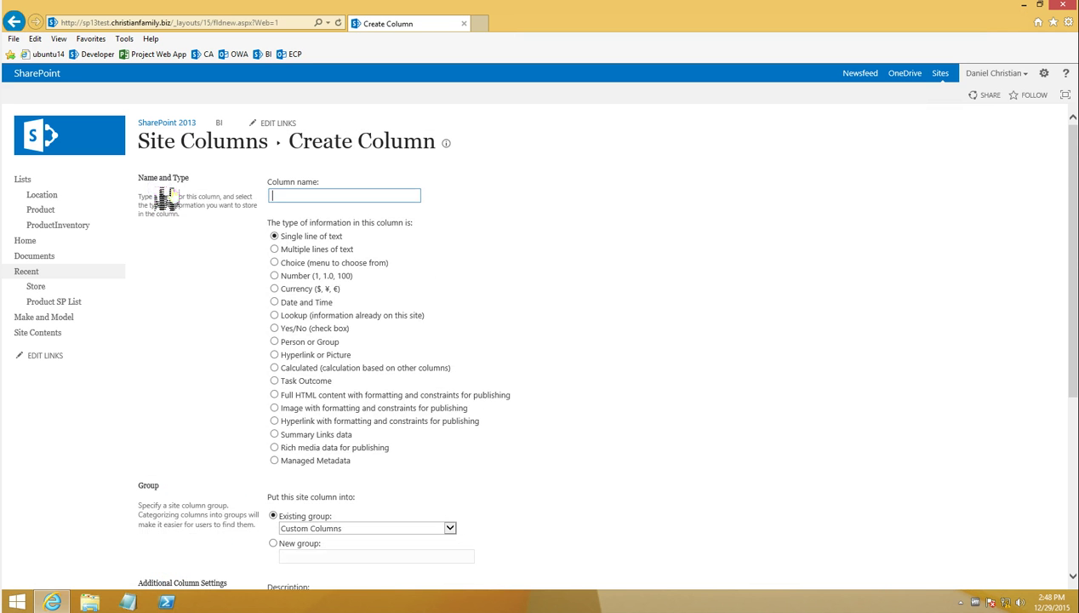
pyautogui.click(349, 196)
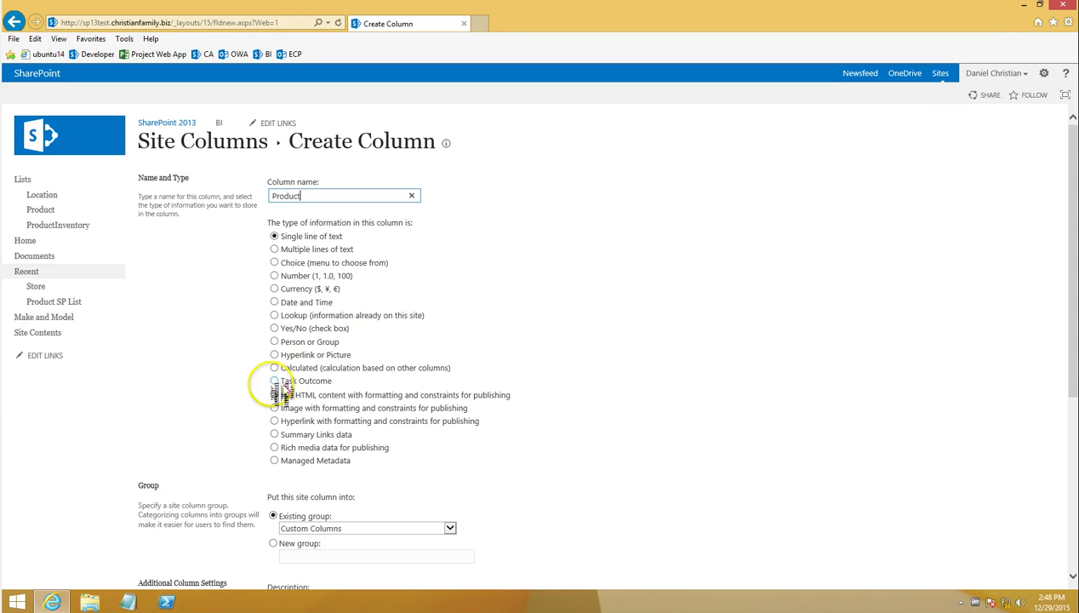
pyautogui.click(274, 315)
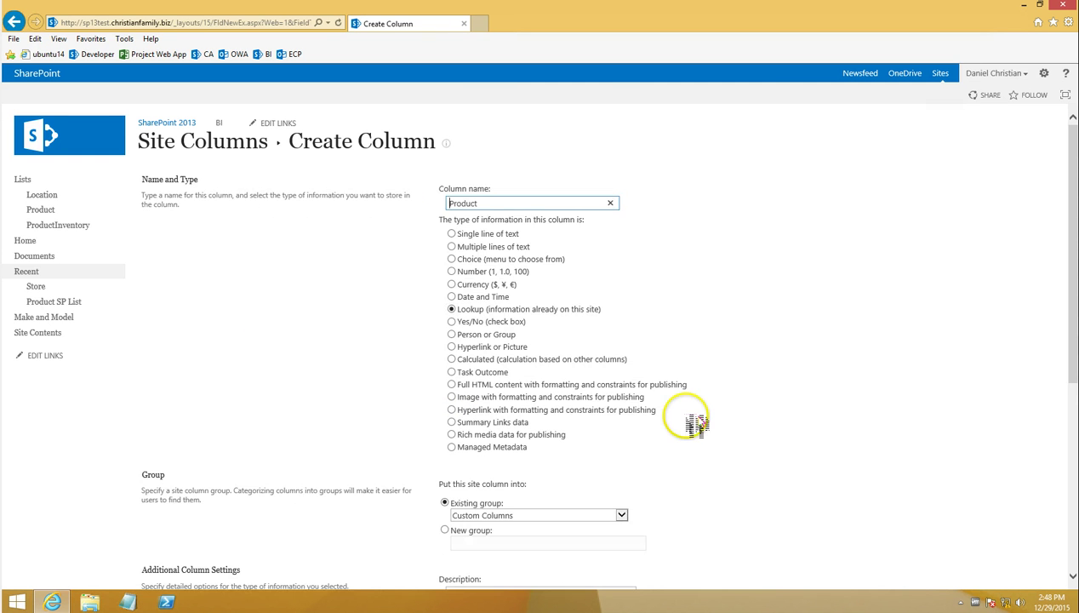
# Point the lookup at the Product list's Name field and save the column
pyautogui.scroll(-3, 828, 439)
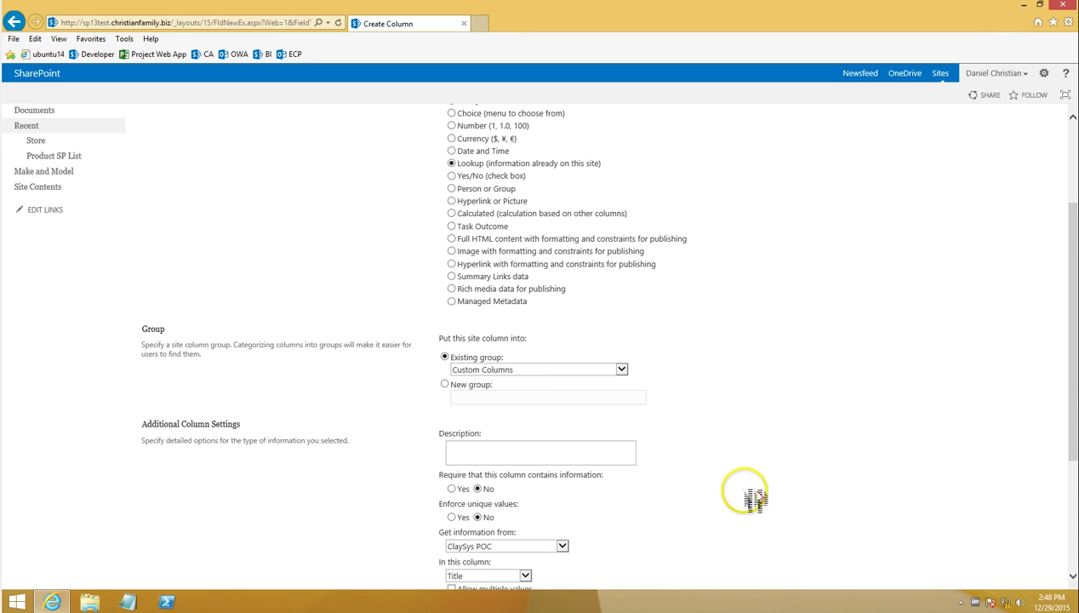
pyautogui.scroll(-3, 755, 498)
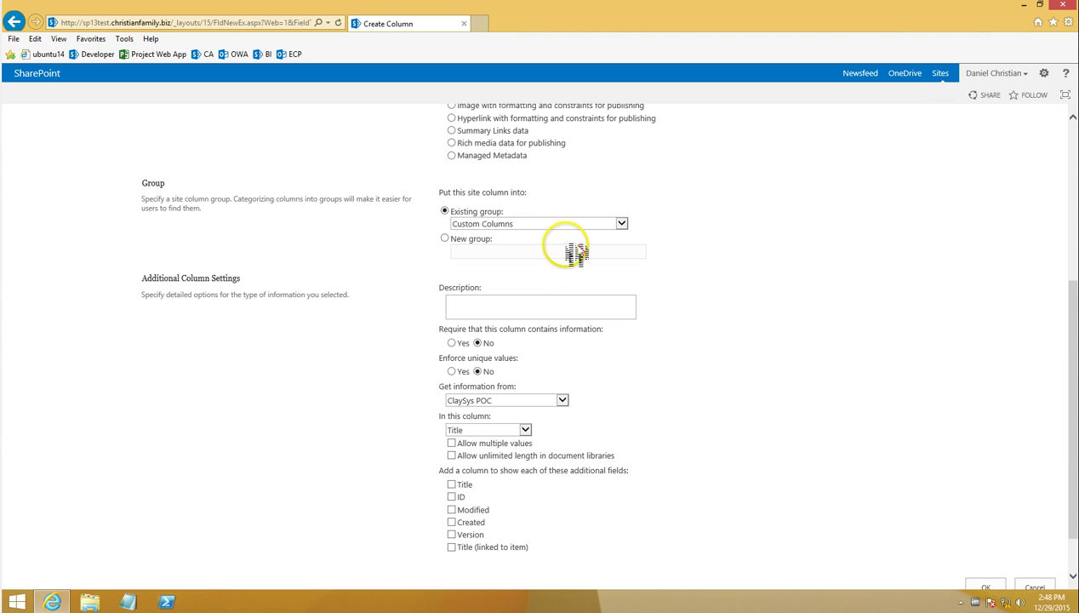
pyautogui.click(539, 401)
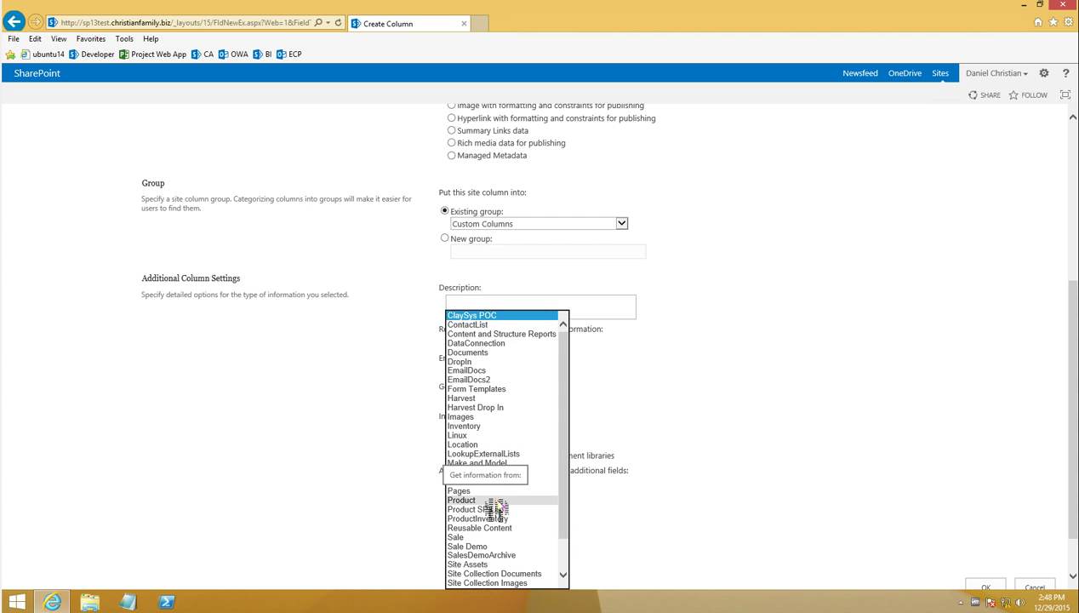
pyautogui.click(489, 501)
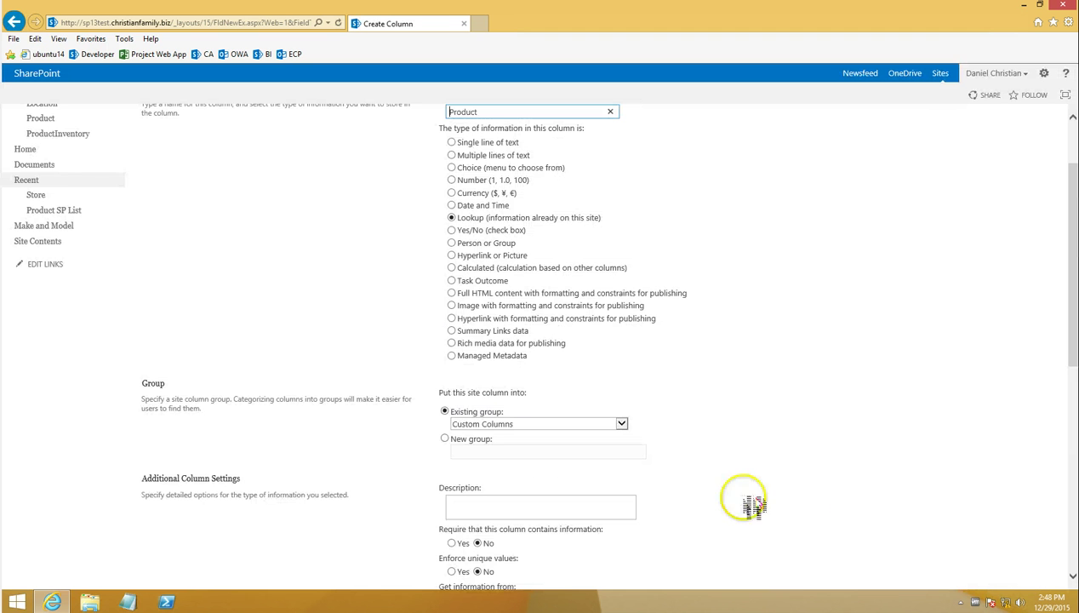
pyautogui.click(484, 412)
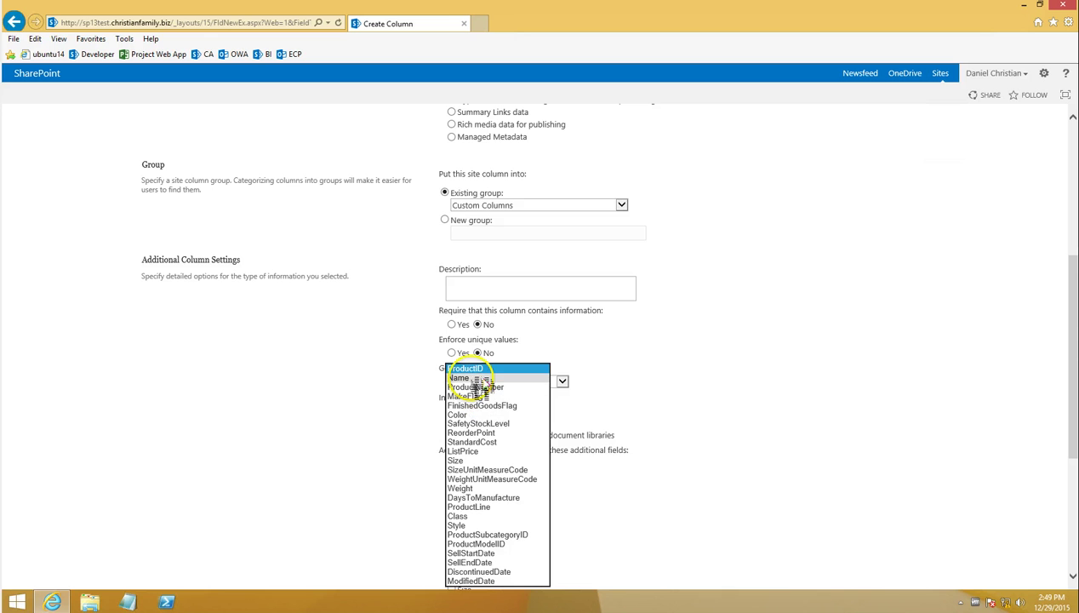
pyautogui.click(475, 378)
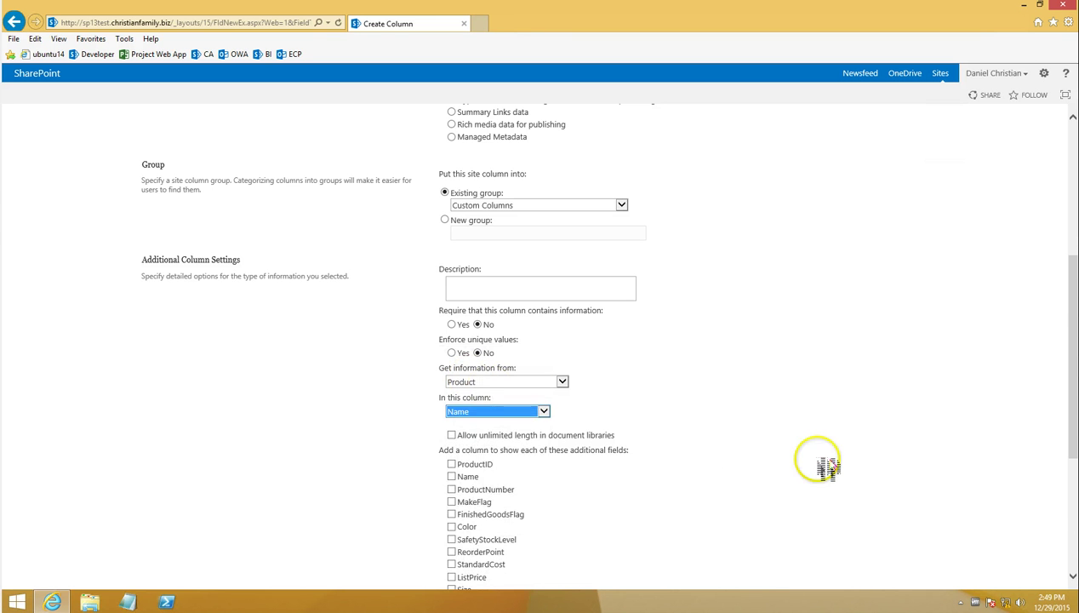
pyautogui.scroll(-3, 829, 467)
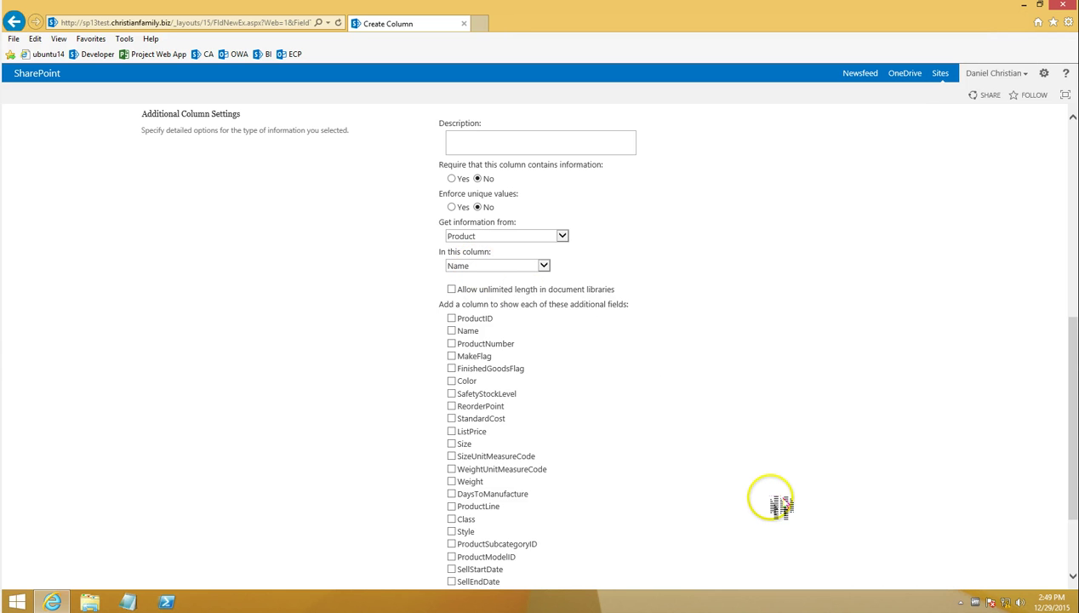
pyautogui.scroll(-2, 781, 505)
pyautogui.scroll(10, 781, 507)
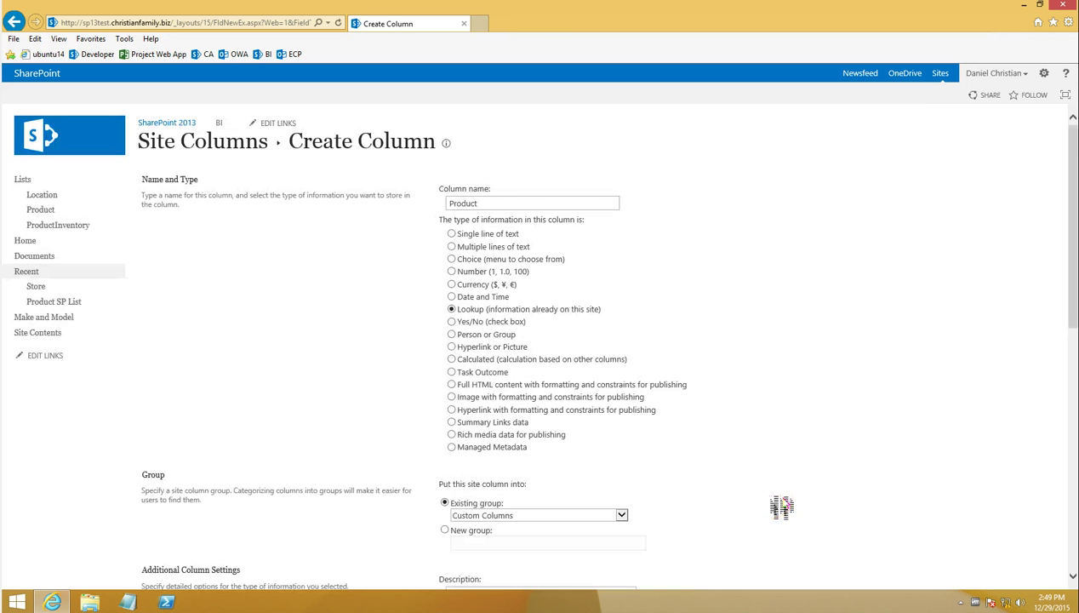
pyautogui.click(465, 203)
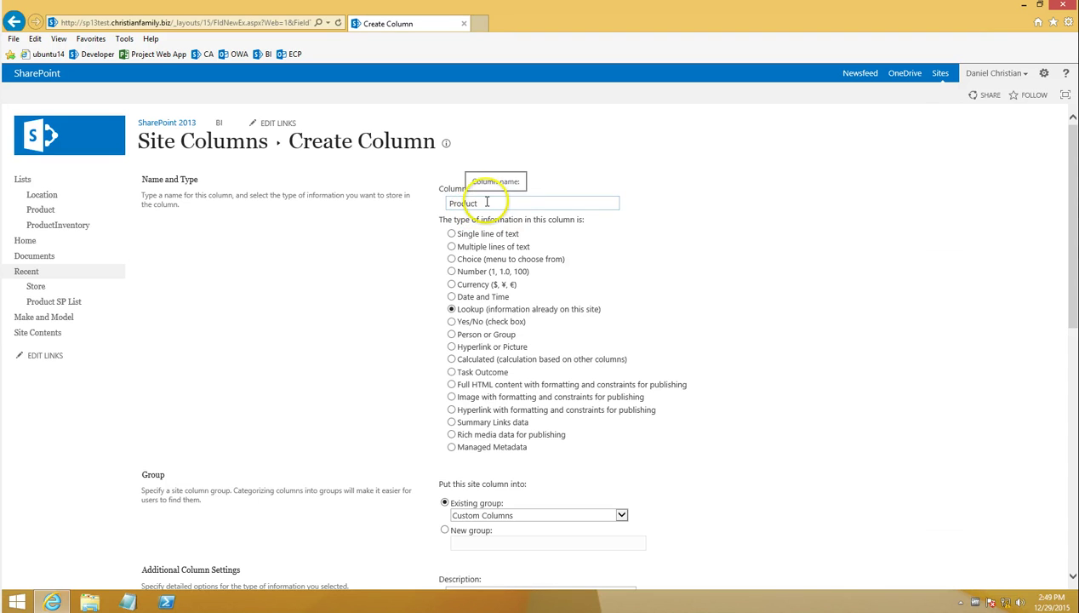
pyautogui.scroll(-5, 830, 410)
pyautogui.click(992, 532)
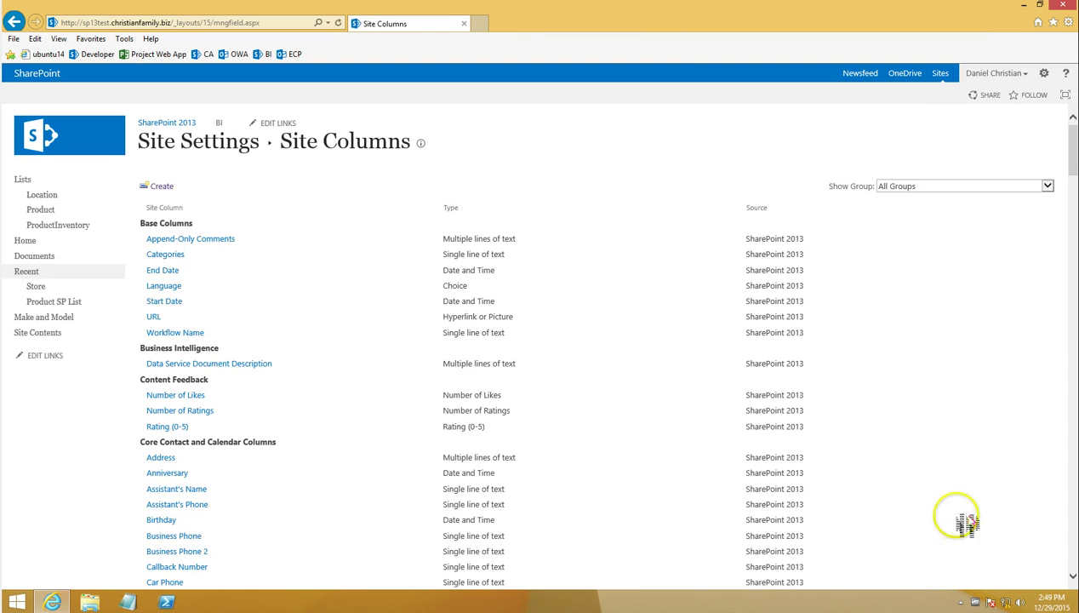
pyautogui.scroll(-10, 962, 523)
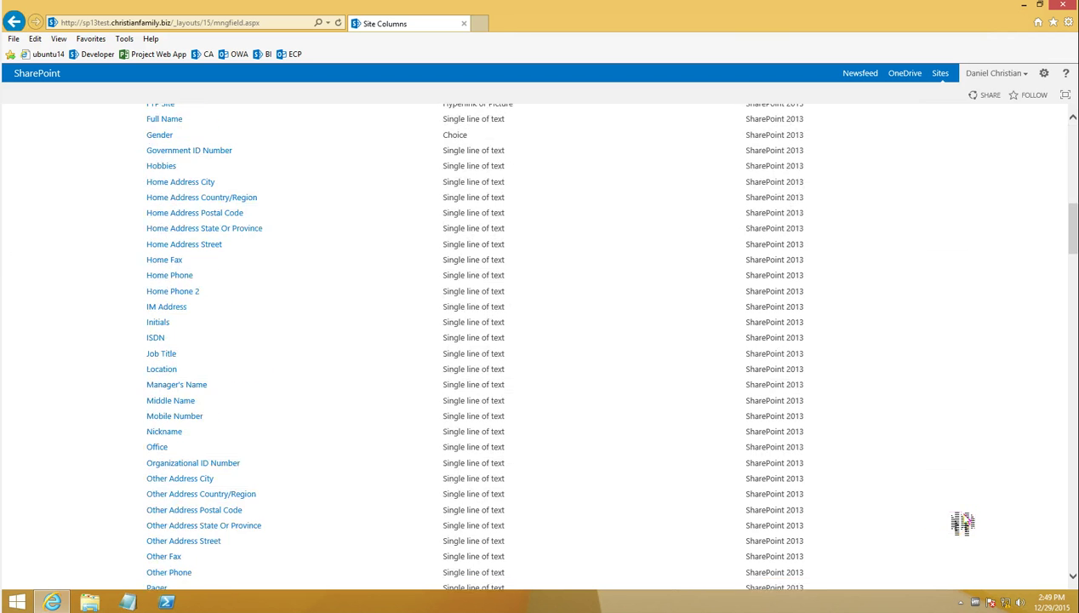
pyautogui.scroll(-3, 961, 523)
pyautogui.scroll(-7, 962, 523)
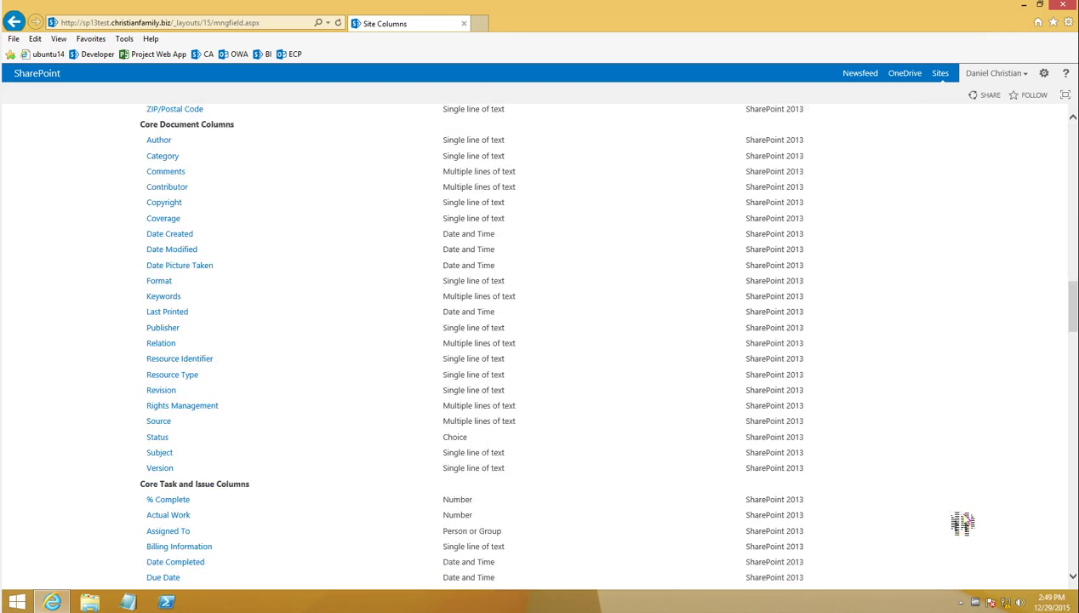
pyautogui.scroll(-2, 962, 523)
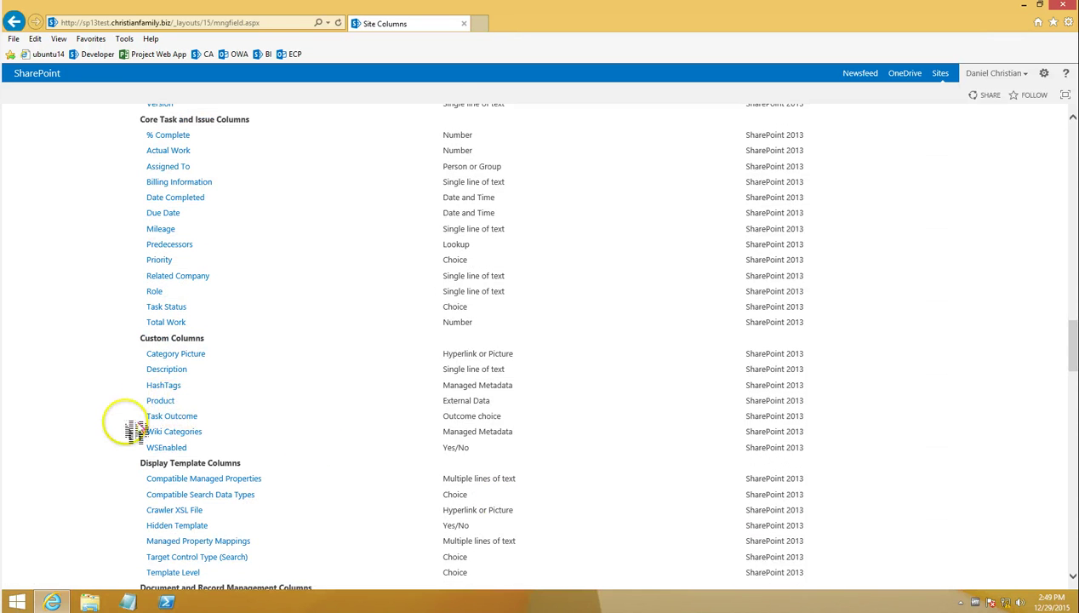
pyautogui.scroll(20, 135, 430)
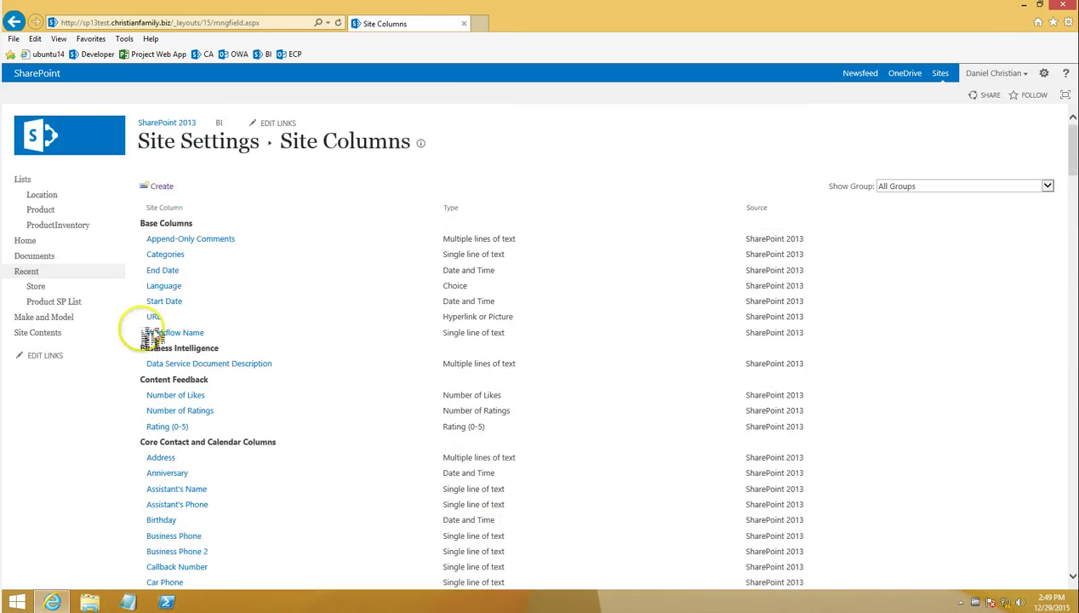
# Define an Answer column as 'Full HTML content with formatting and constraints for publishing' in Custom Columns
pyautogui.click(161, 189)
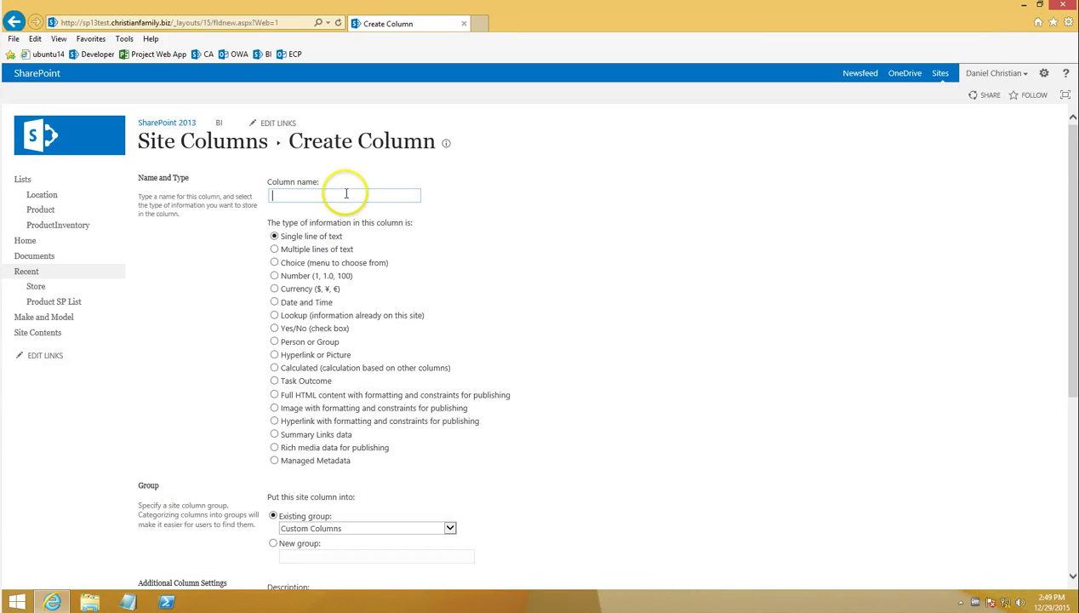
pyautogui.write('Answer')
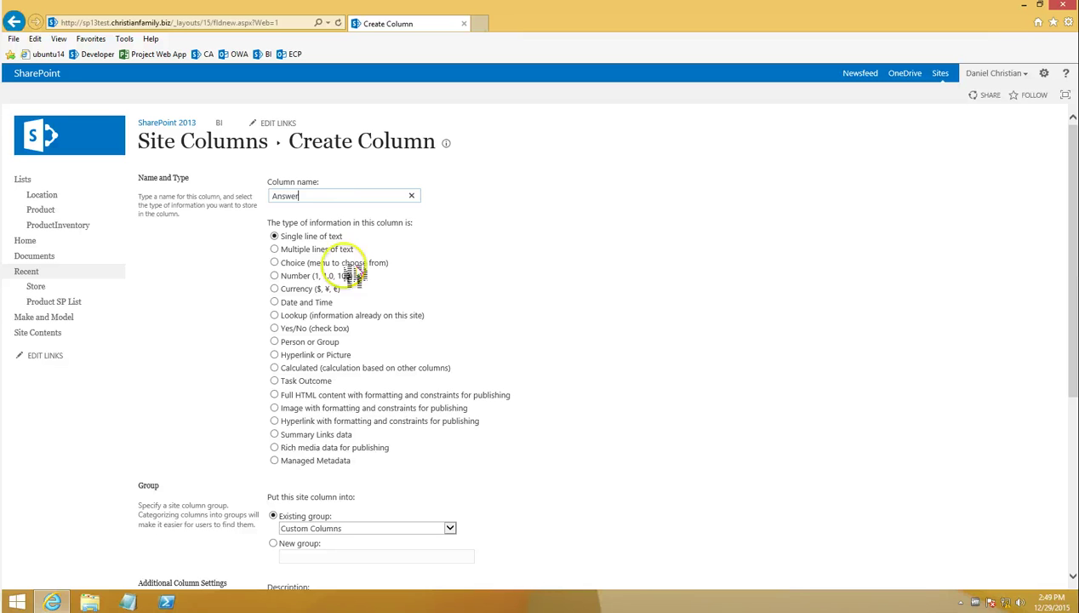
pyautogui.click(278, 397)
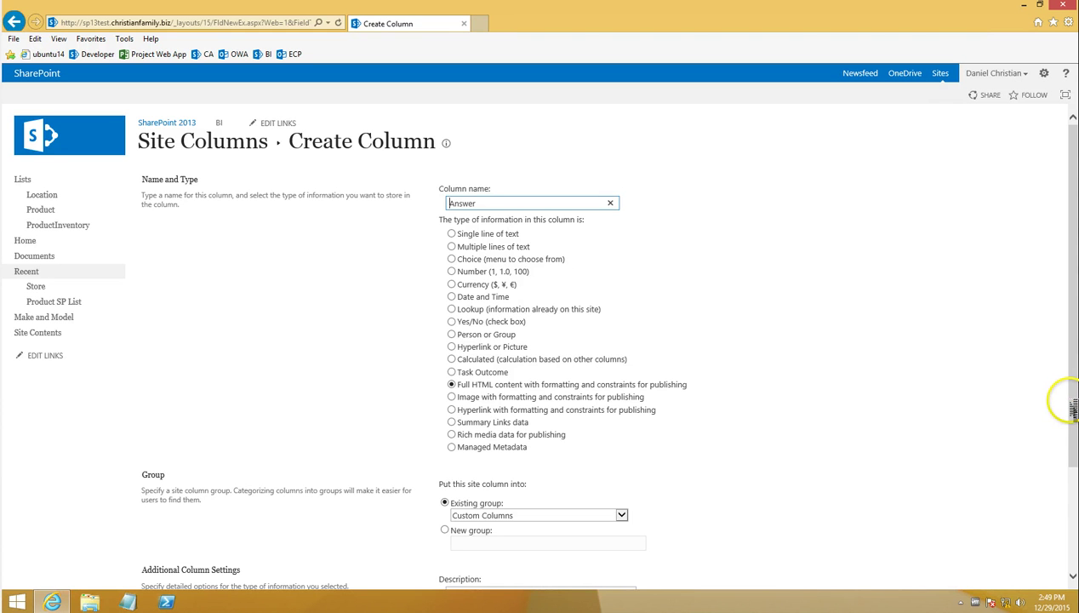
pyautogui.moveTo(1075, 417); pyautogui.dragTo(1074, 487)
pyautogui.scroll(-1, 757, 482)
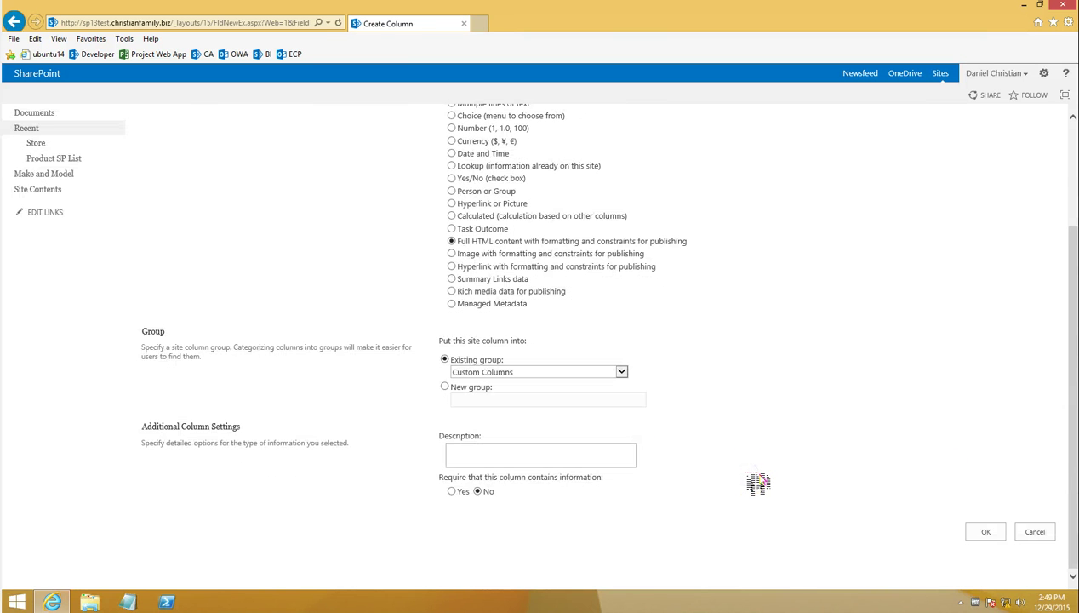
# Save Answer, confirm it lists under Custom Columns as Publishing HTML, and go back to Site Settings
pyautogui.click(992, 532)
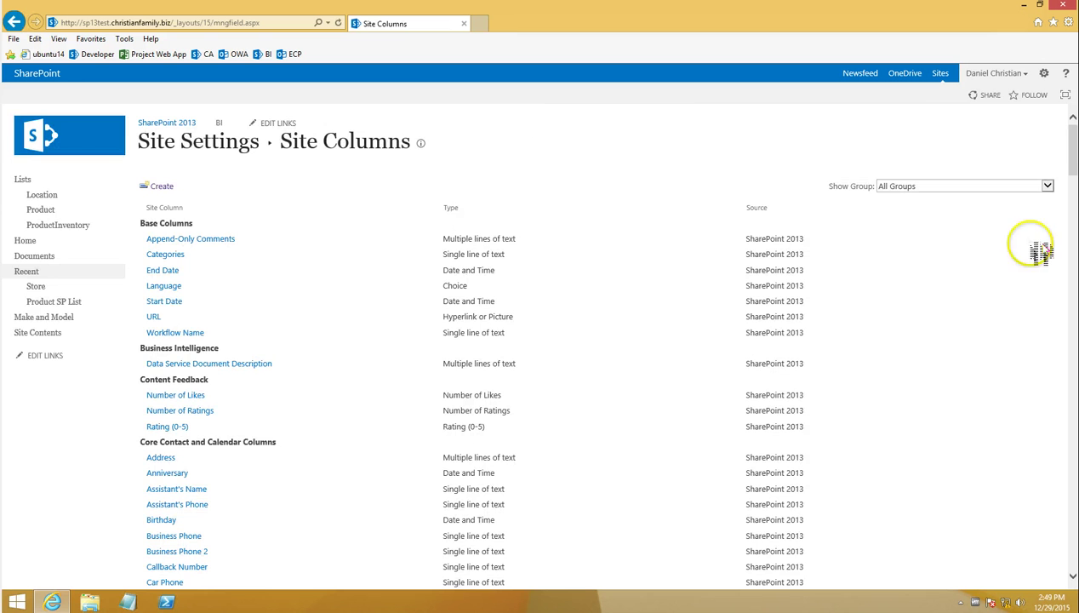
pyautogui.moveTo(1075, 153); pyautogui.dragTo(1074, 339)
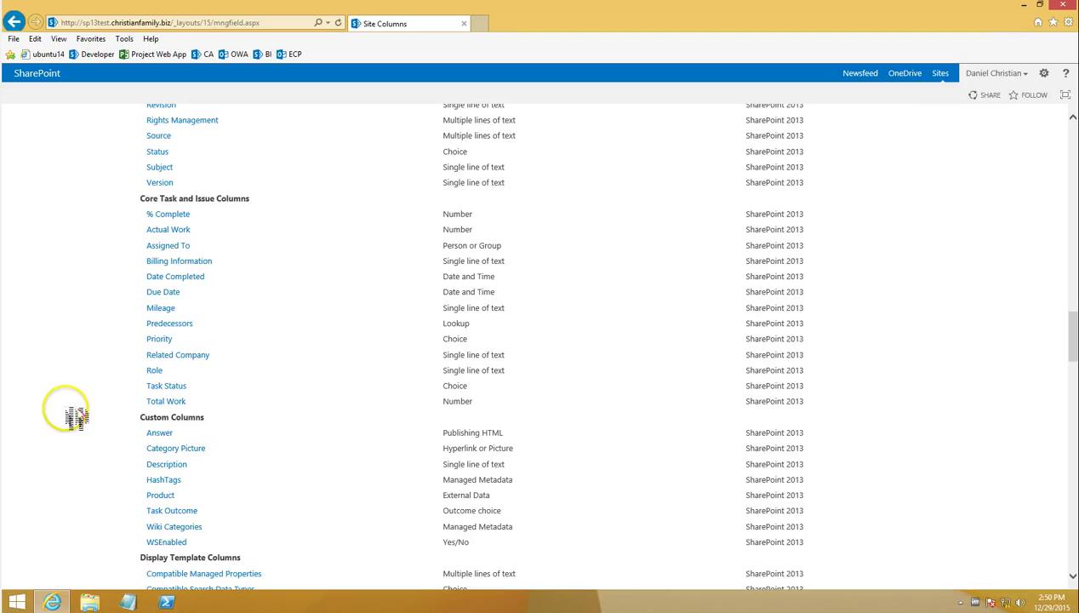
pyautogui.scroll(15, 76, 415)
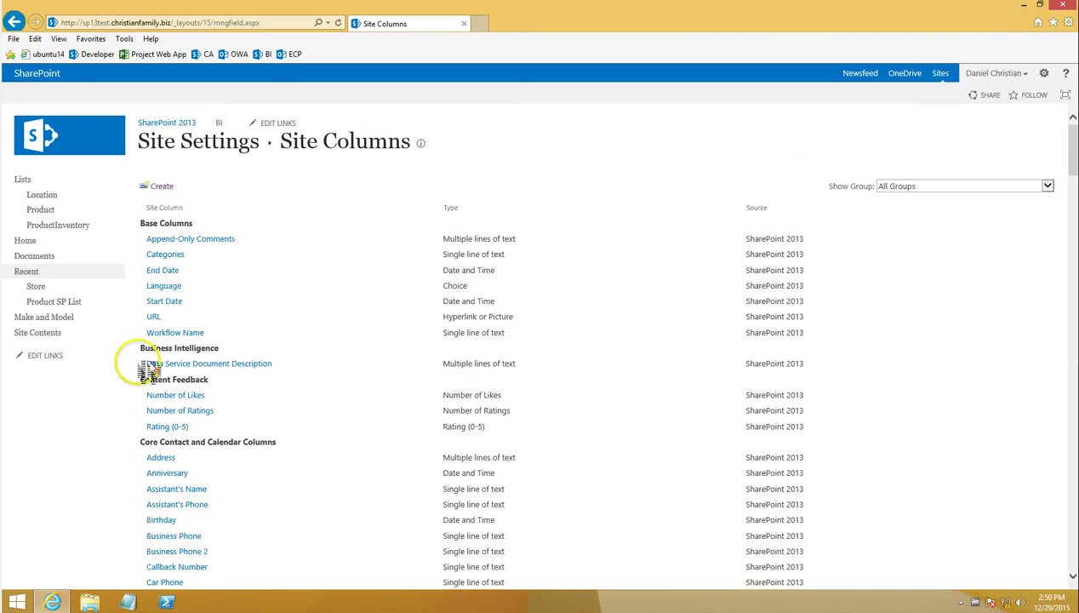
pyautogui.click(203, 142)
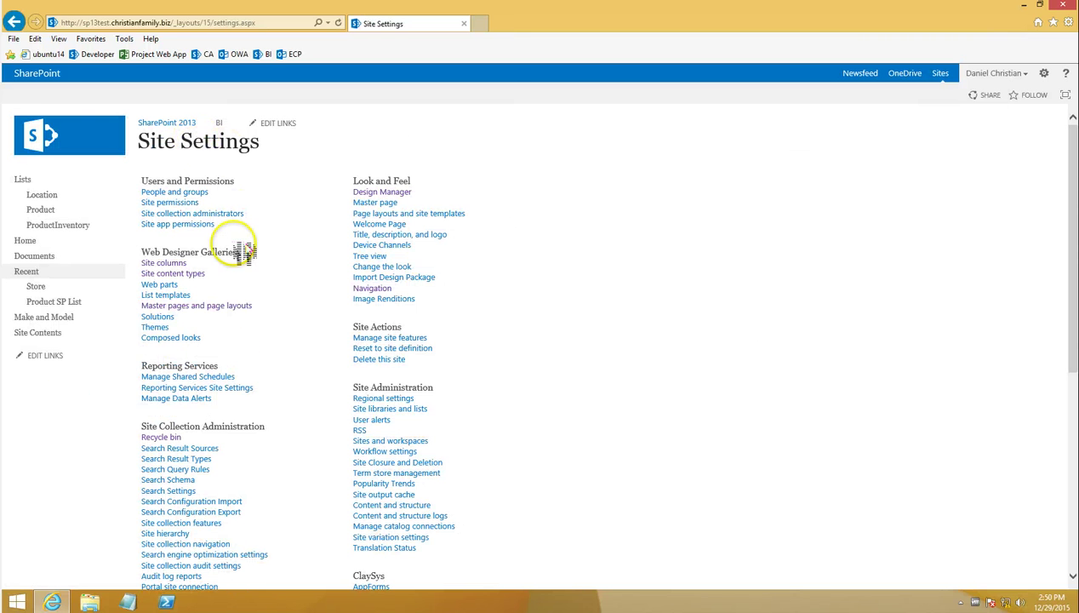
# Start a new site content type named CustomArticlePage
pyautogui.click(189, 277)
pyautogui.click(163, 187)
pyautogui.click(511, 201)
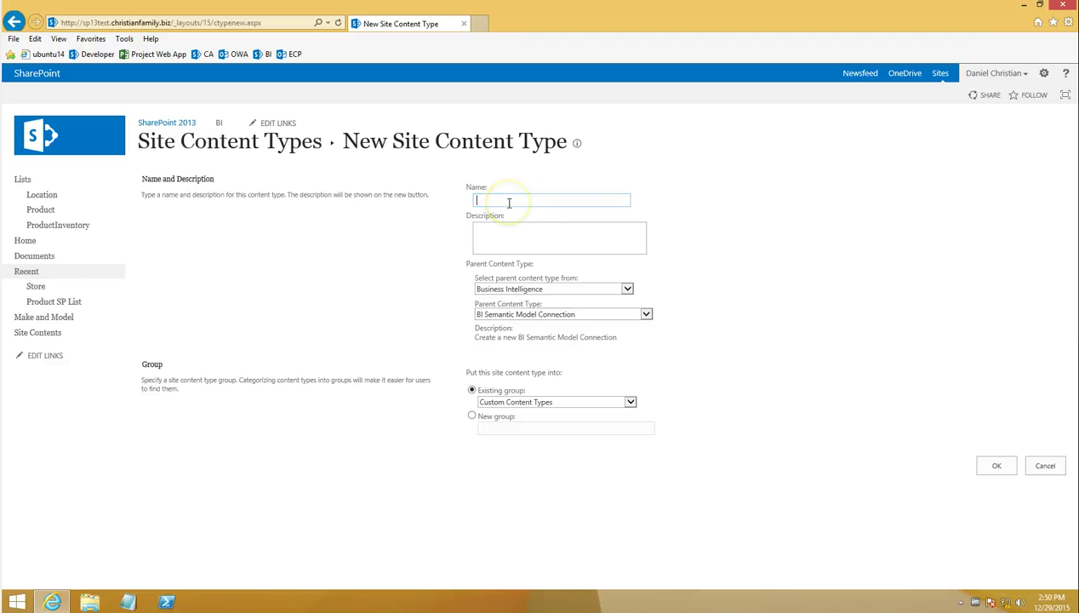
pyautogui.write('CustomArticlePage')
# Set its parent to Article Page from Page Layout Content Types, in Custom Content Types, and save
pyautogui.click(565, 289)
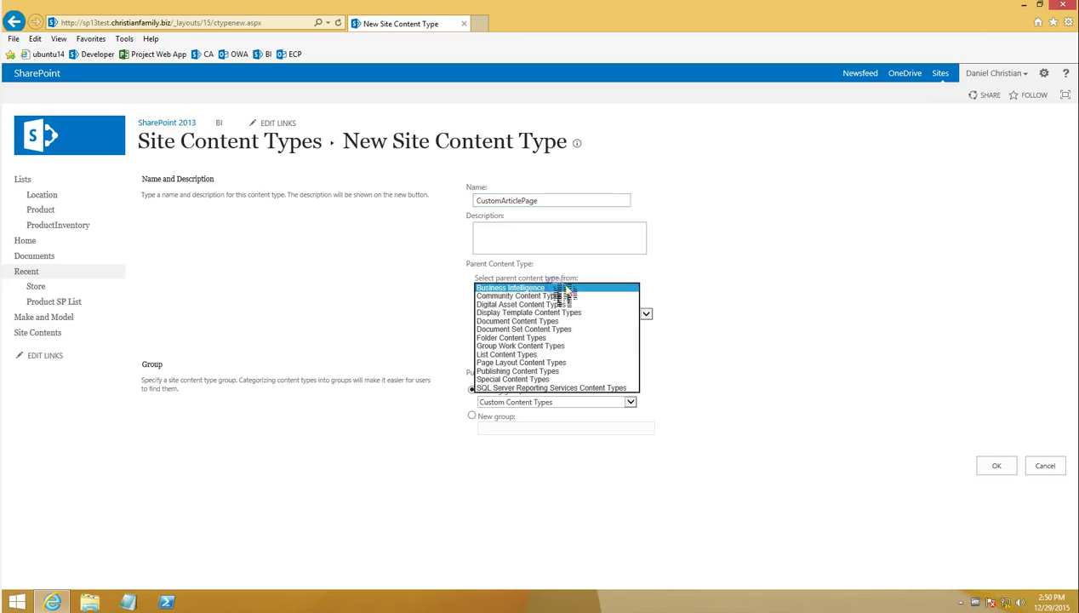
pyautogui.click(549, 366)
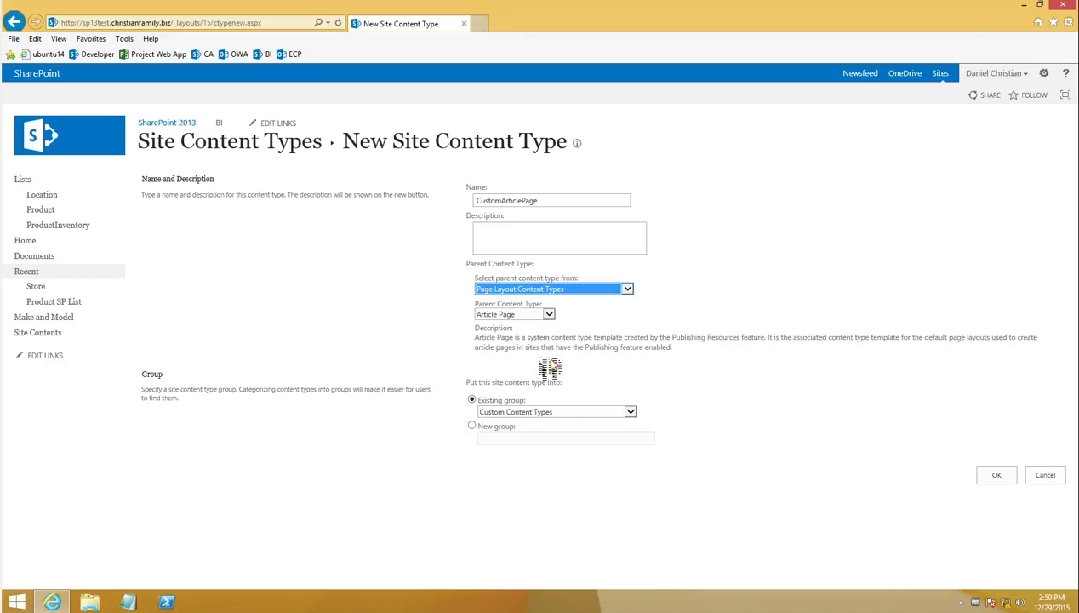
pyautogui.click(520, 291)
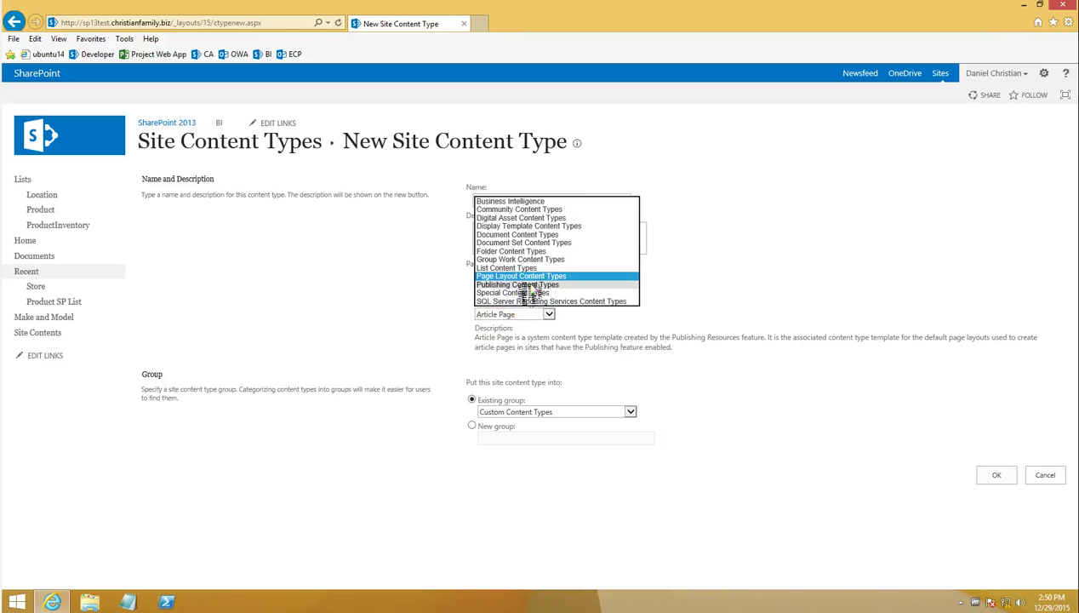
pyautogui.click(523, 291)
pyautogui.click(523, 290)
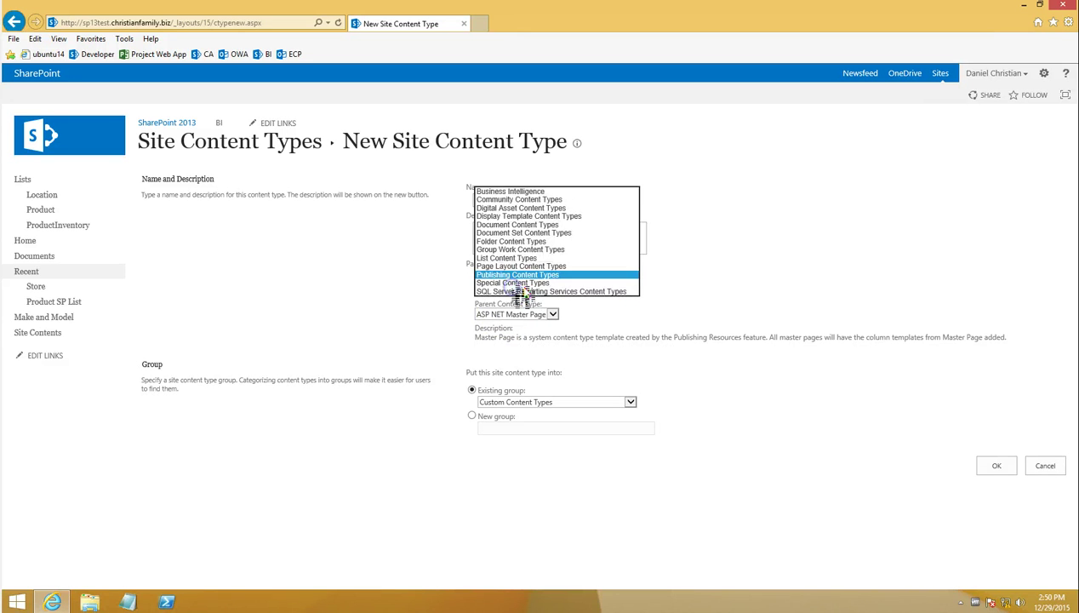
pyautogui.click(509, 275)
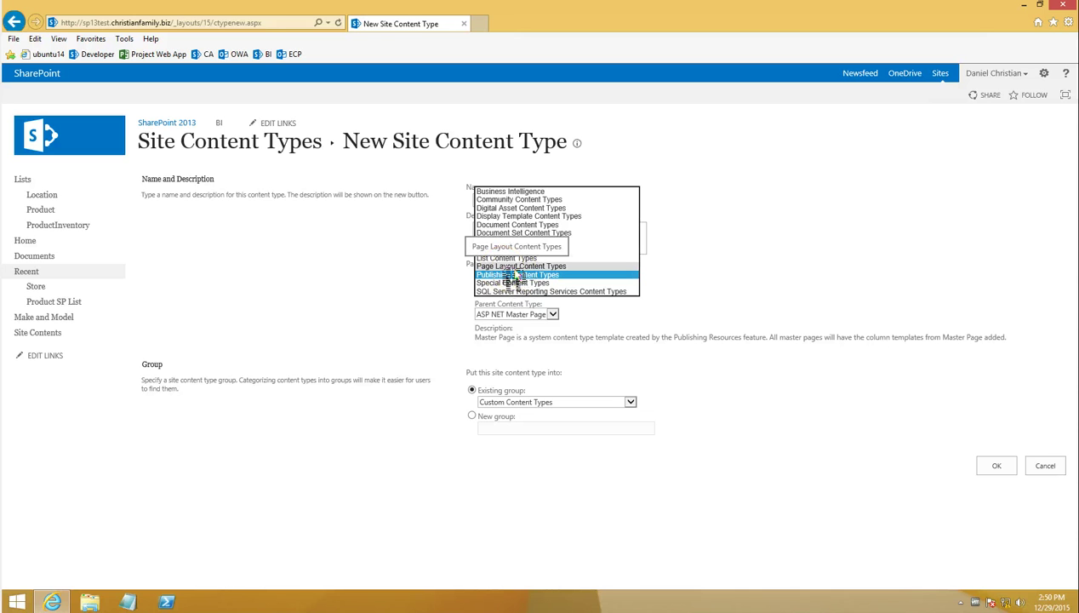
pyautogui.click(511, 266)
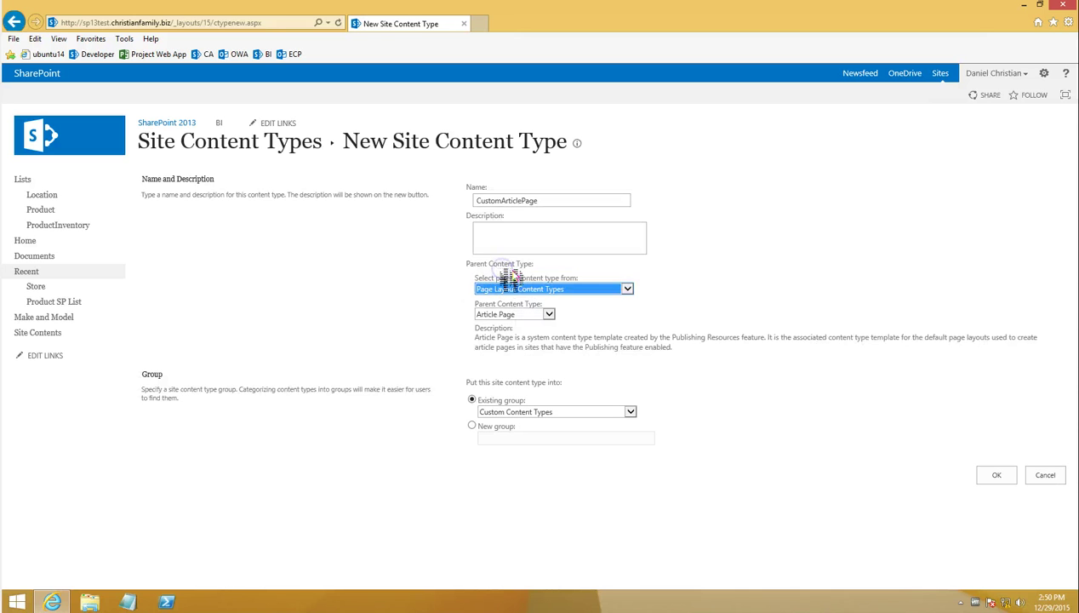
pyautogui.click(494, 325)
pyautogui.click(703, 441)
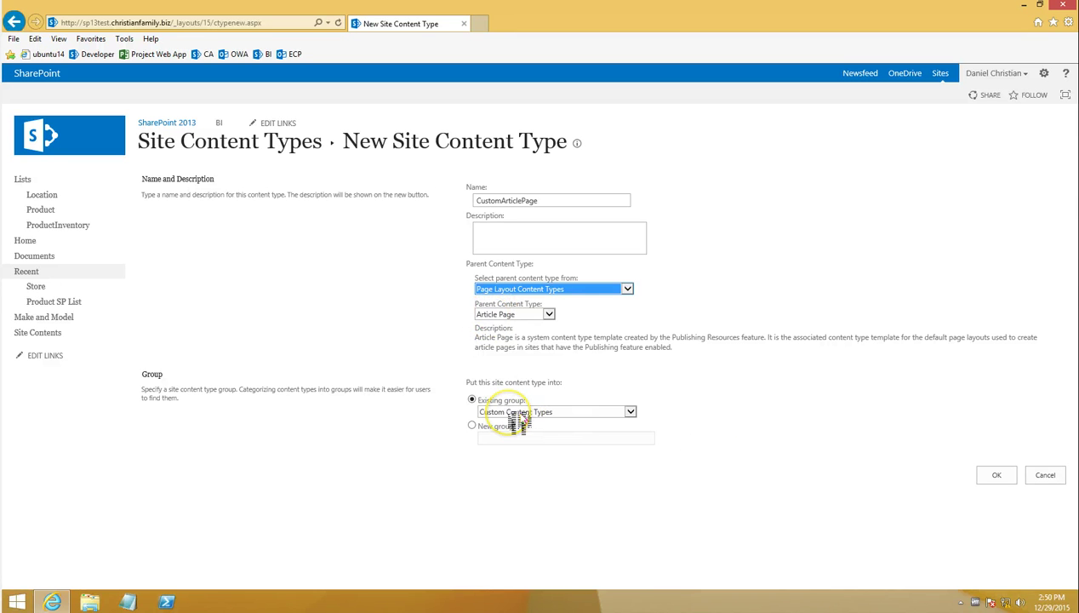
pyautogui.click(1006, 477)
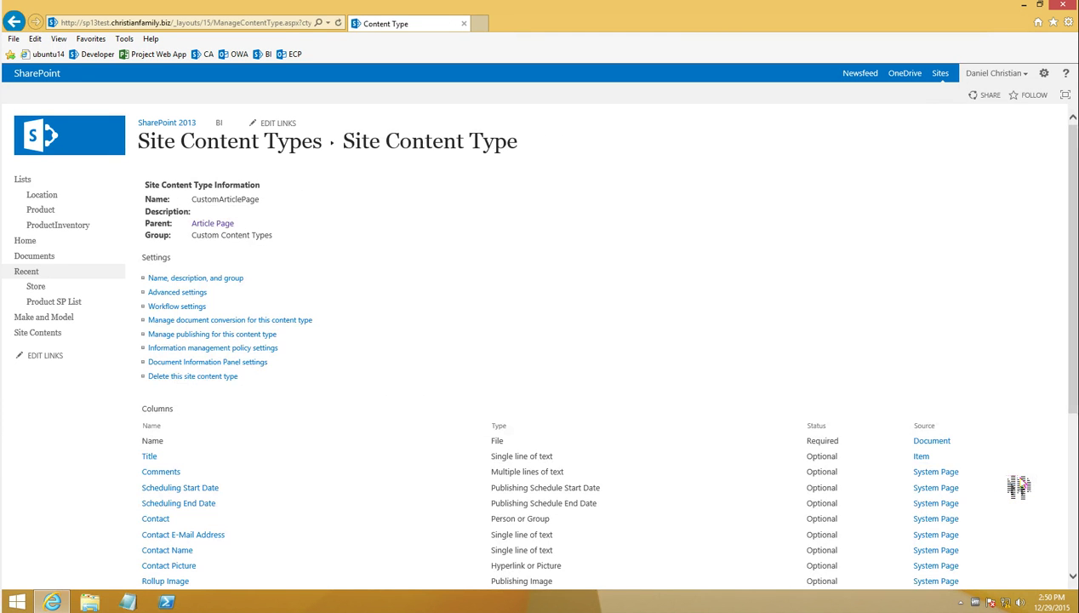
# Review CustomArticlePage's inherited columns, then locate it under Custom Content Types in Site Content Types
pyautogui.moveTo(1070, 193); pyautogui.dragTo(1076, 221)
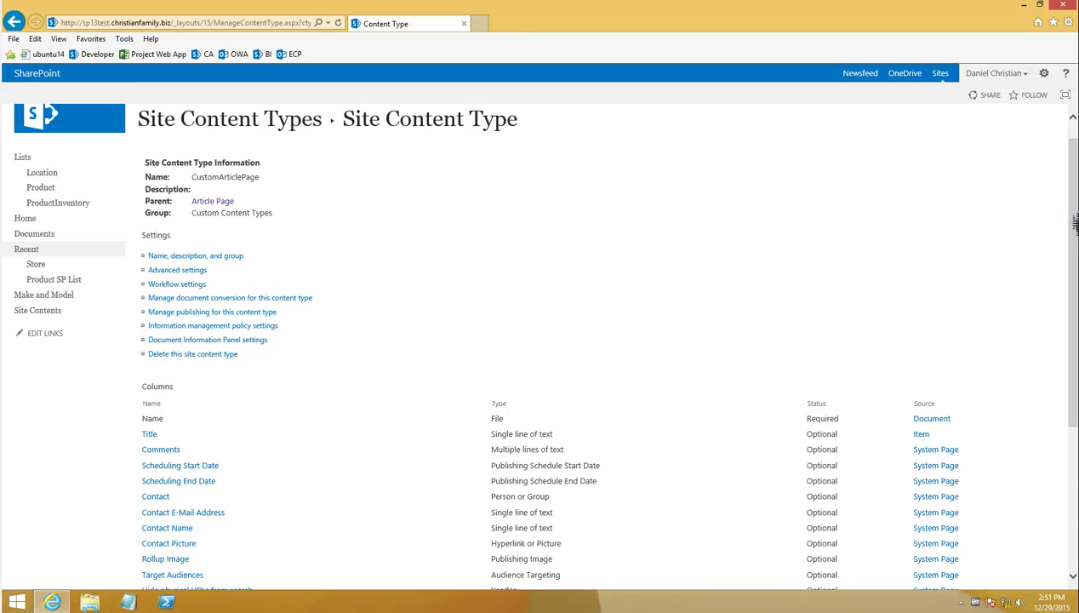
pyautogui.moveTo(1075, 222)
pyautogui.mouseDown()
pyautogui.moveTo(1076, 315)
pyautogui.moveTo(1075, 209)
pyautogui.mouseUp()
pyautogui.scroll(1, 301, 212)
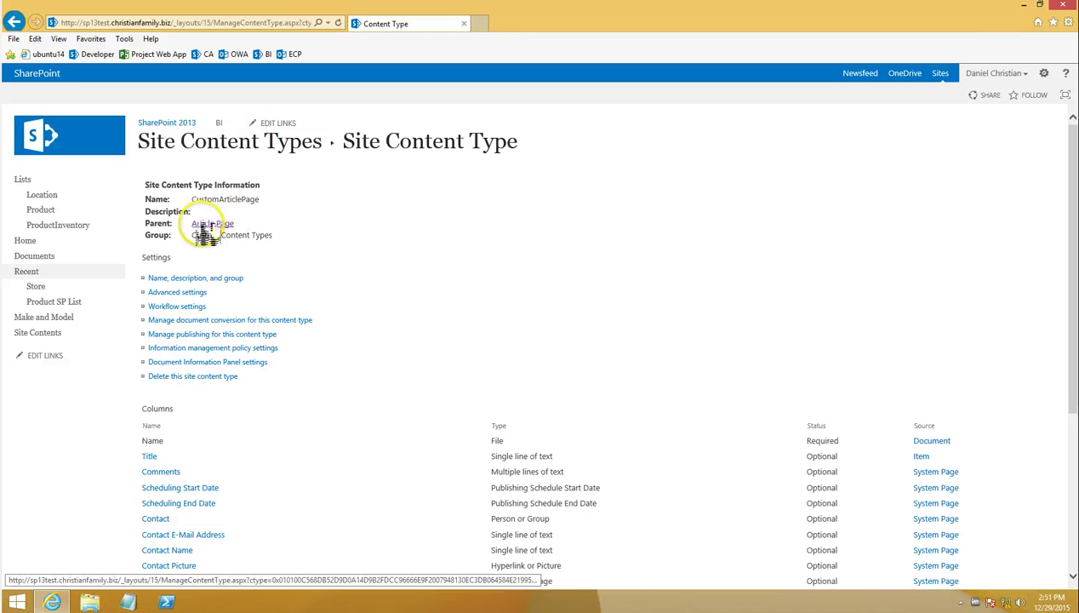
pyautogui.click(227, 141)
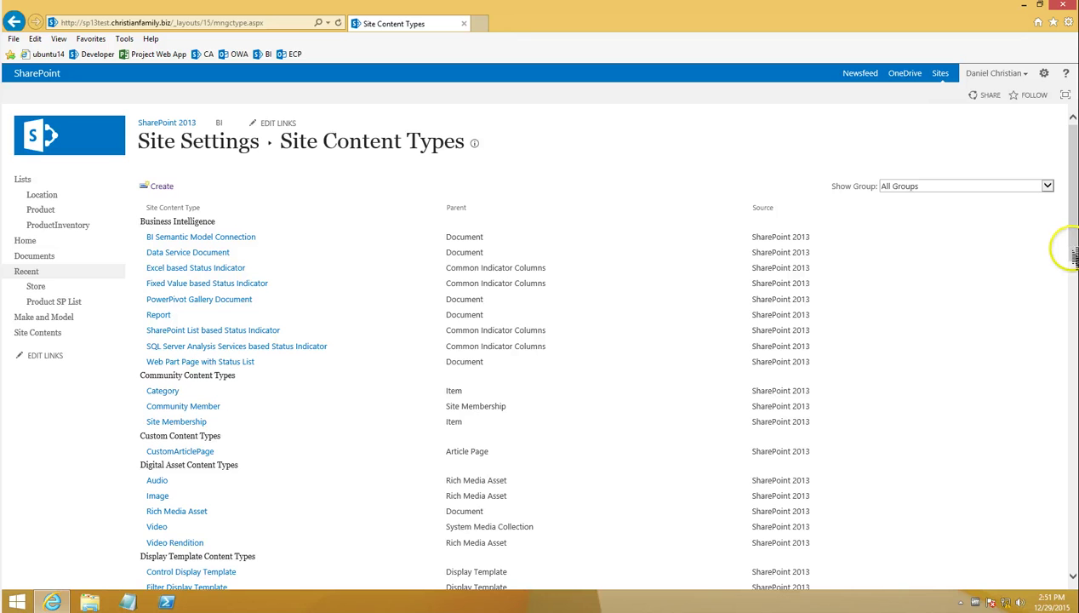
pyautogui.moveTo(1074, 255); pyautogui.dragTo(1069, 444)
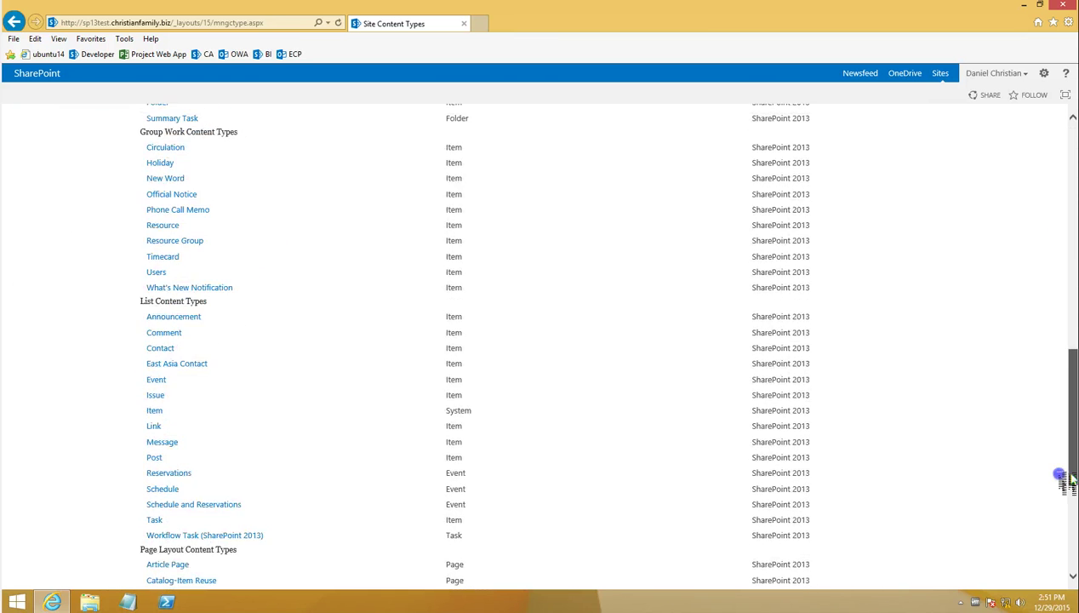
pyautogui.moveTo(1072, 481); pyautogui.dragTo(1073, 596)
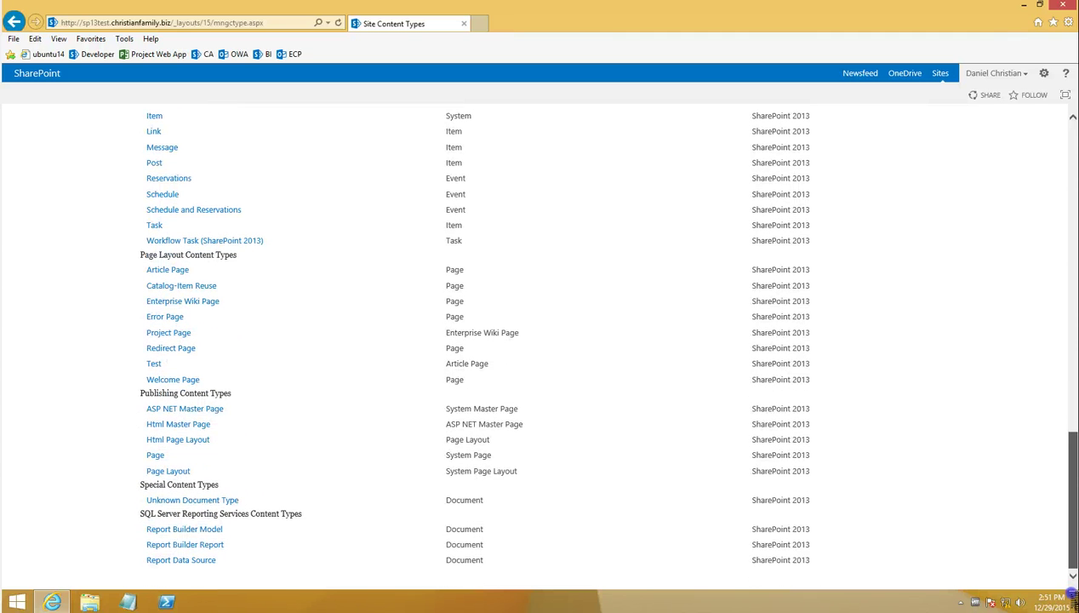
pyautogui.moveTo(1073, 596); pyautogui.dragTo(1070, 323)
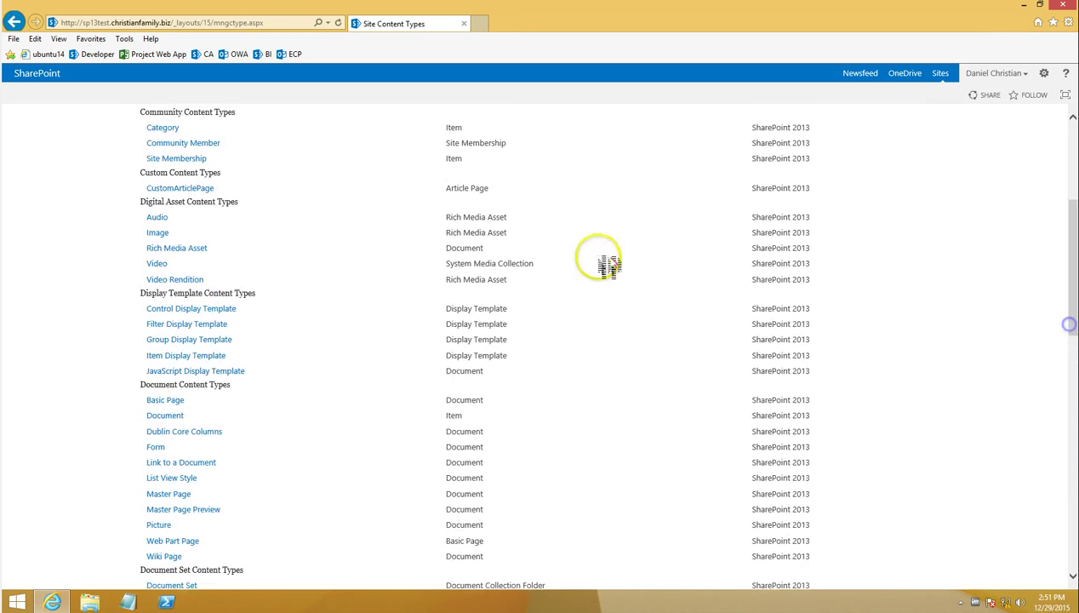
# Open CustomArticlePage and follow its 'Page' source link to the parent Page content type
pyautogui.click(161, 189)
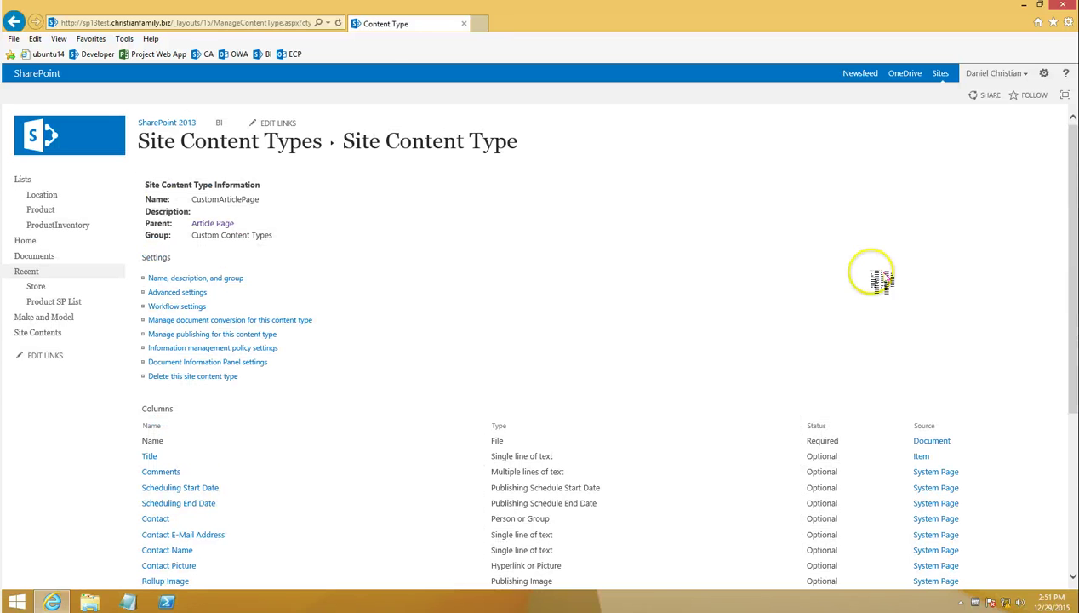
pyautogui.moveTo(1069, 224); pyautogui.dragTo(1076, 405)
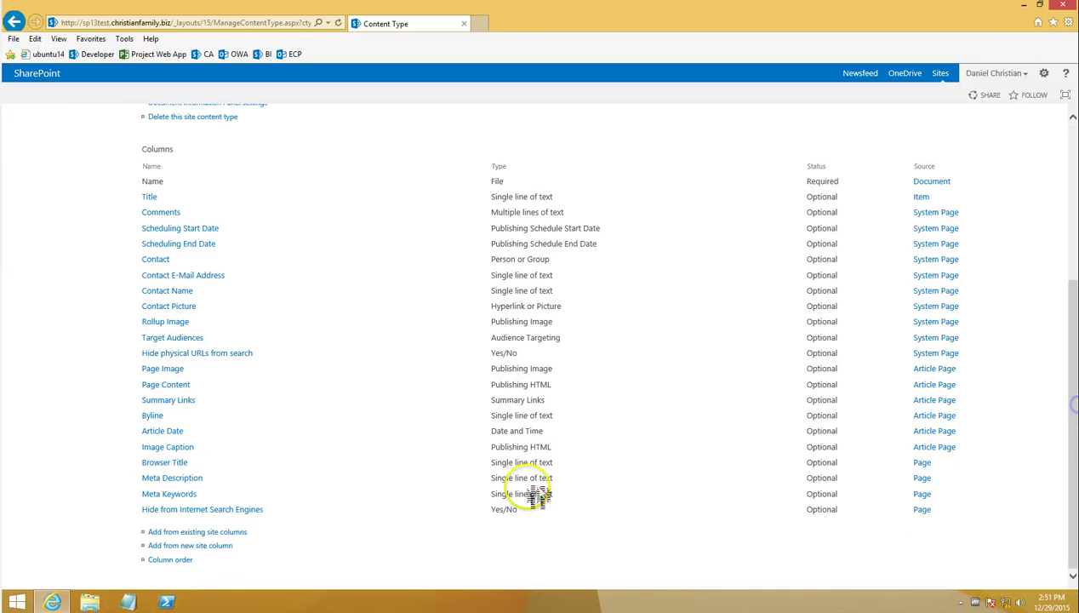
pyautogui.click(923, 510)
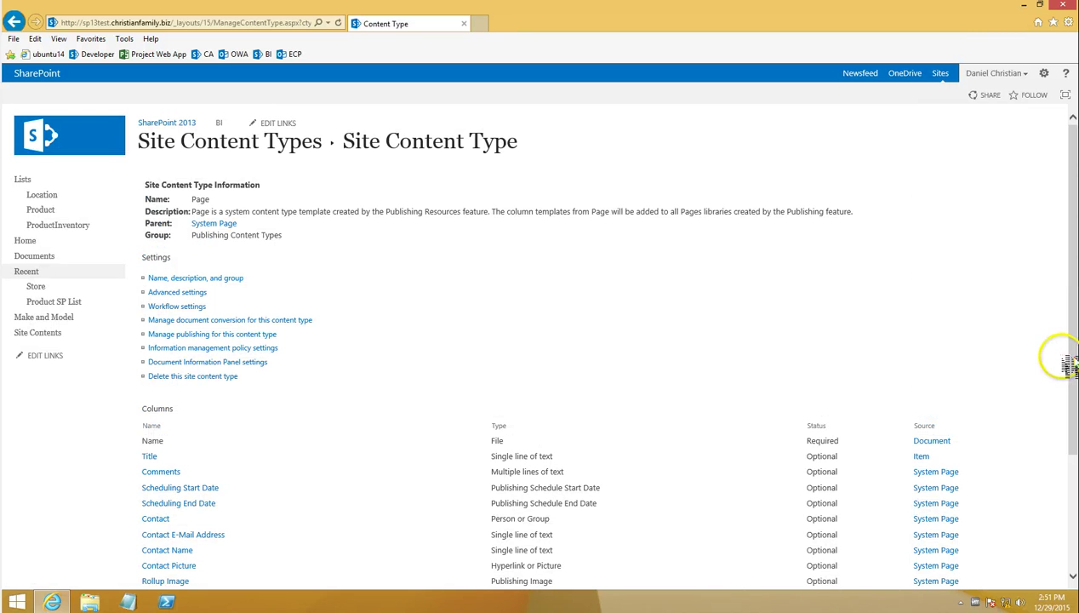
pyautogui.moveTo(1074, 363); pyautogui.dragTo(1075, 364)
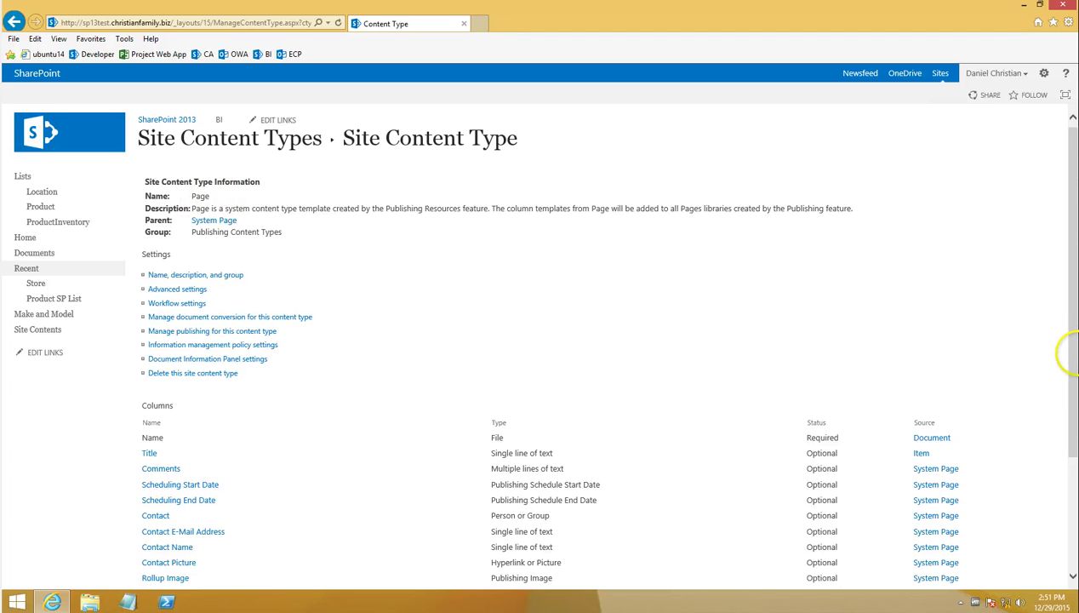
pyautogui.scroll(-4, 1075, 388)
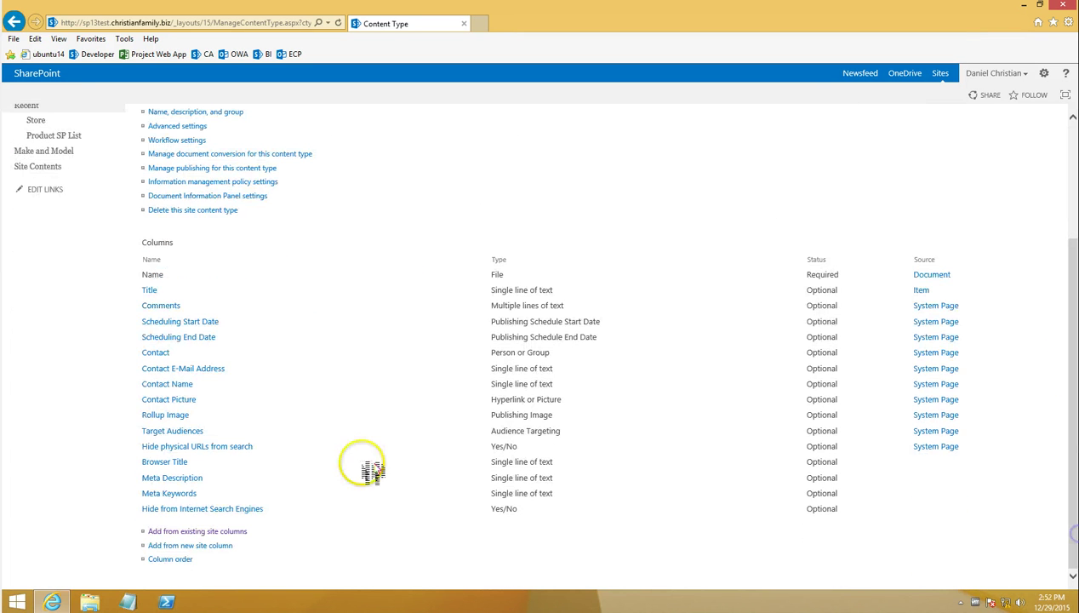
pyautogui.scroll(2, 205, 530)
pyautogui.scroll(-2, 206, 535)
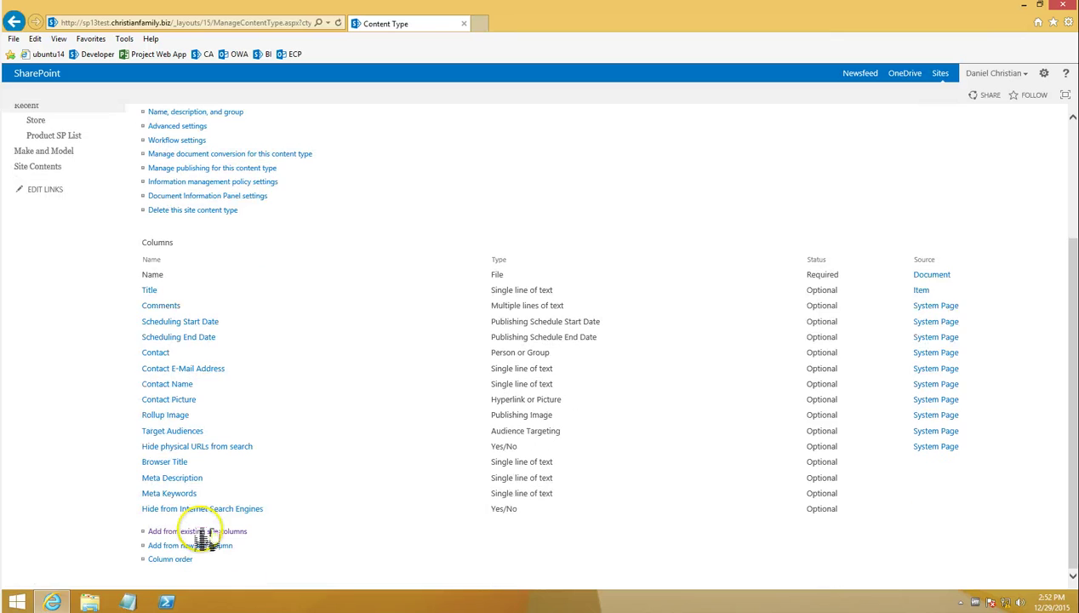
# Queue the Answer and Product columns from Custom Columns for Page, accepting the Answer warning
pyautogui.click(207, 535)
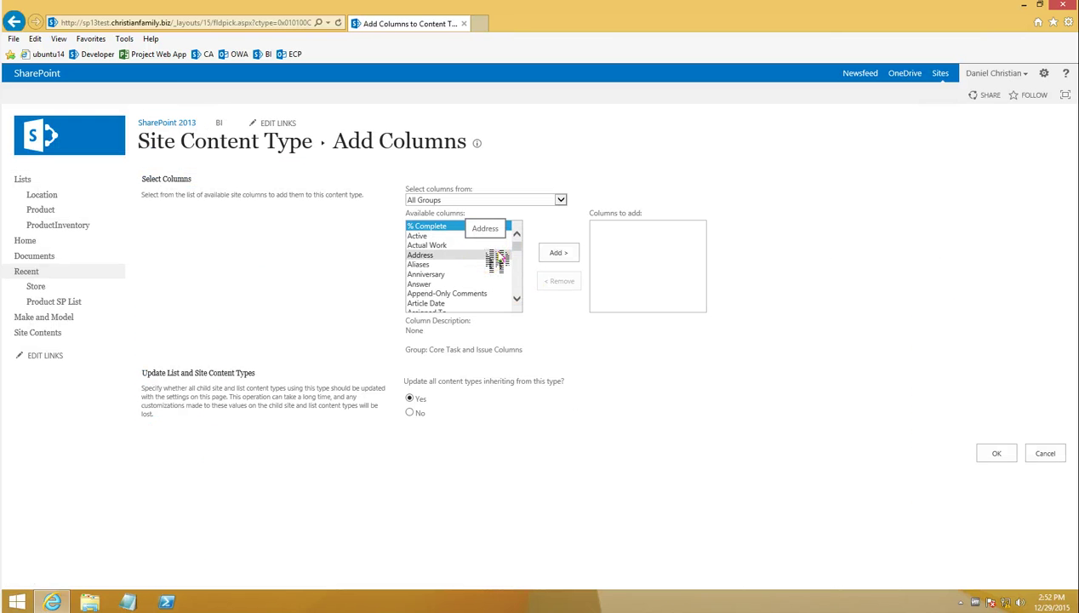
pyautogui.click(497, 255)
pyautogui.click(492, 200)
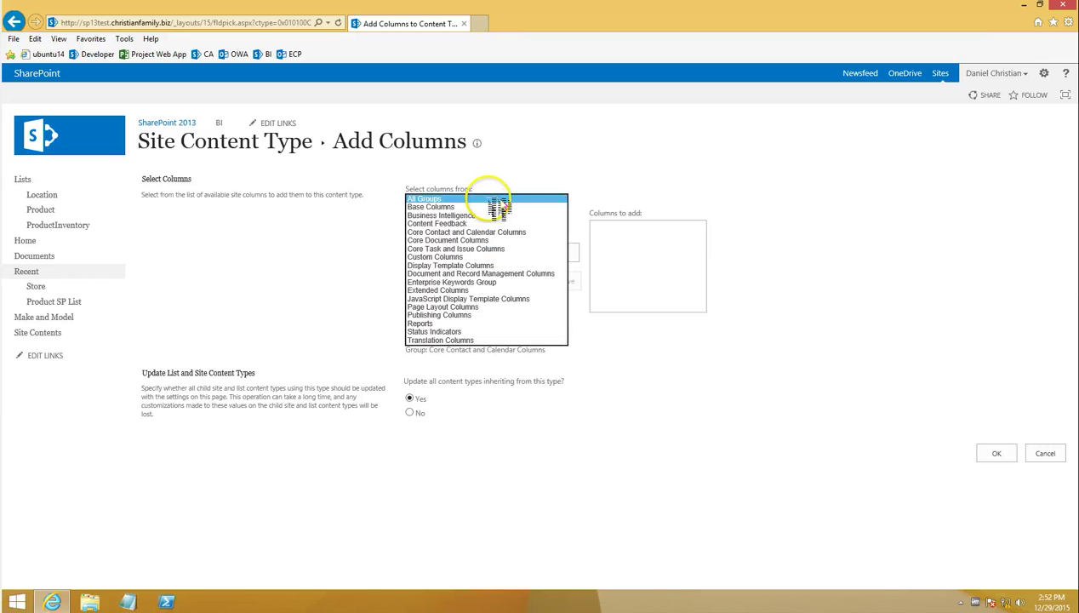
pyautogui.click(464, 255)
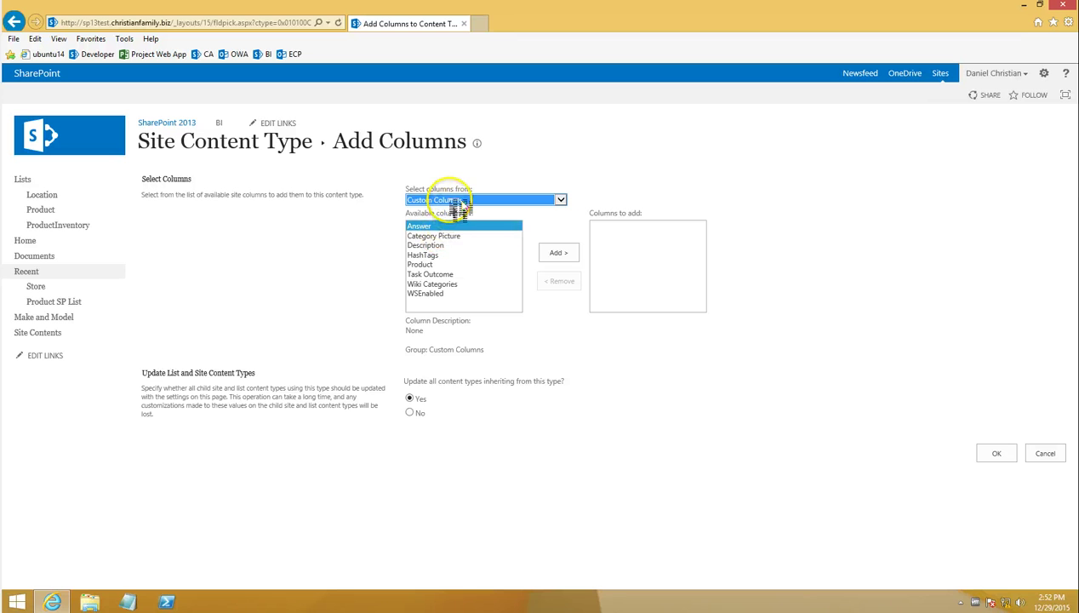
pyautogui.moveTo(446, 237); pyautogui.dragTo(446, 237)
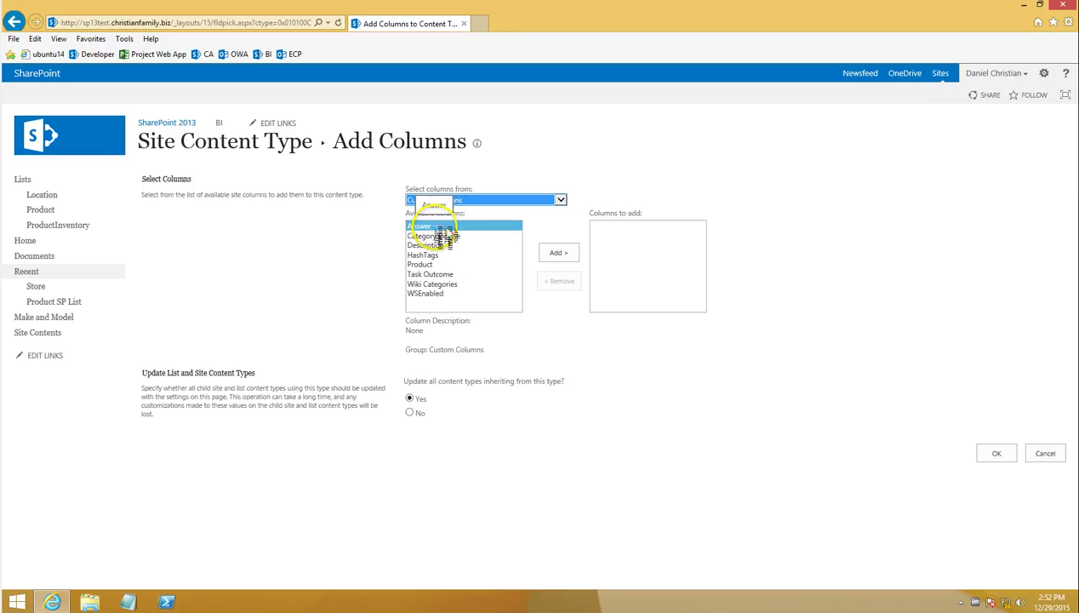
pyautogui.click(552, 252)
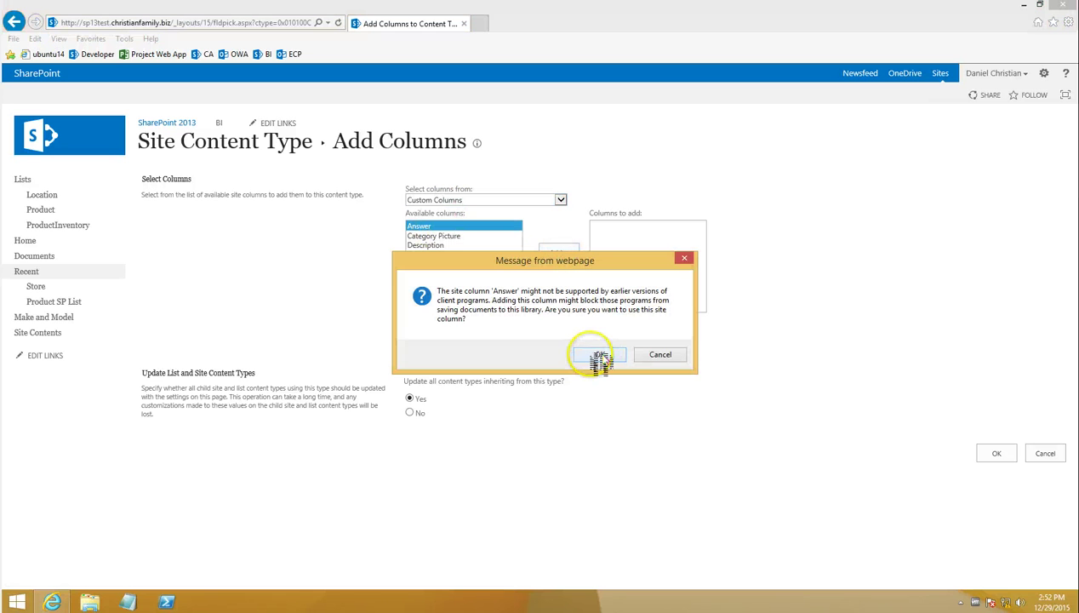
pyautogui.click(601, 355)
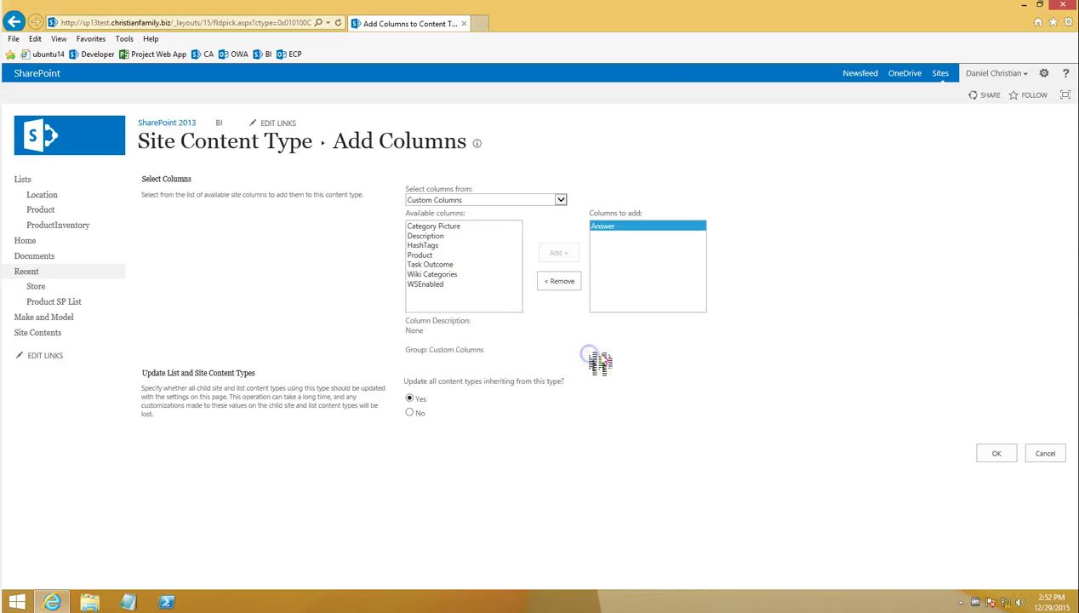
pyautogui.click(426, 256)
pyautogui.click(555, 257)
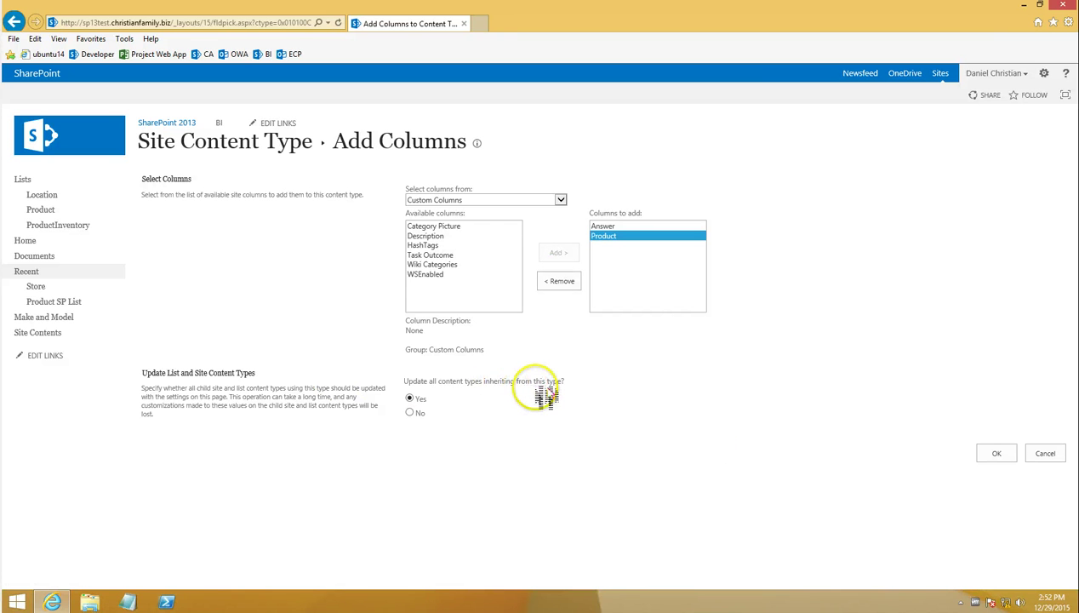
# Save Answer and Product into Page, check them in its columns, and return to Site Content Types
pyautogui.click(993, 457)
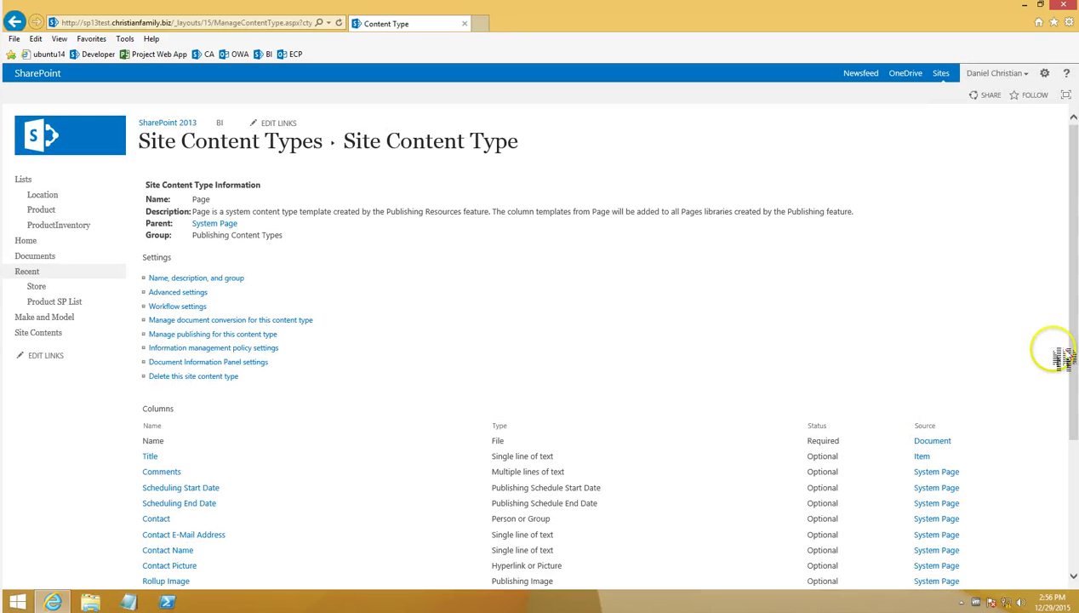
pyautogui.moveTo(1075, 358); pyautogui.dragTo(1064, 499)
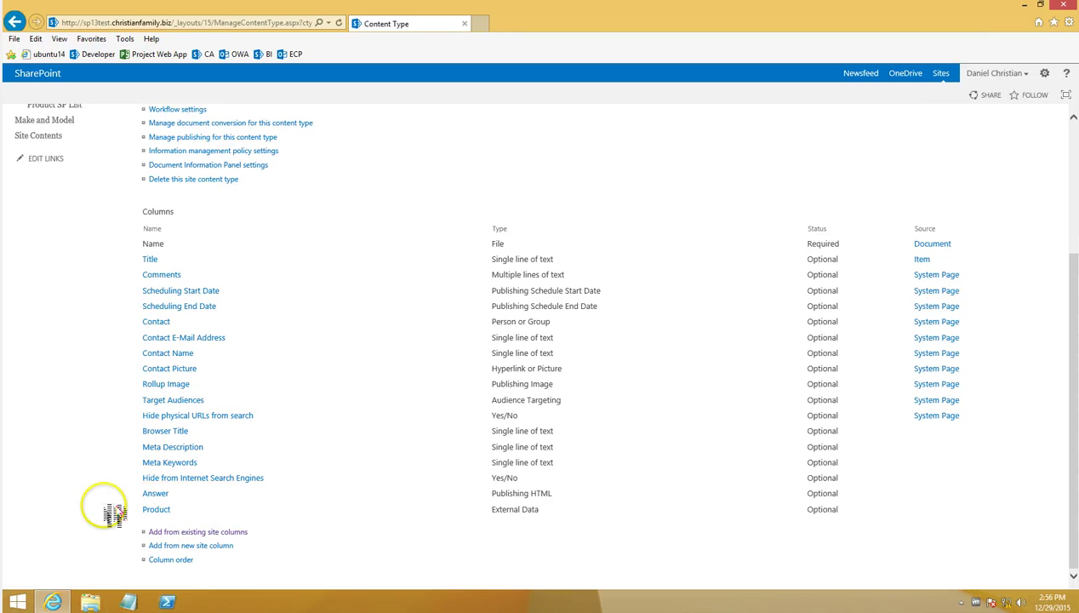
pyautogui.scroll(5, 108, 509)
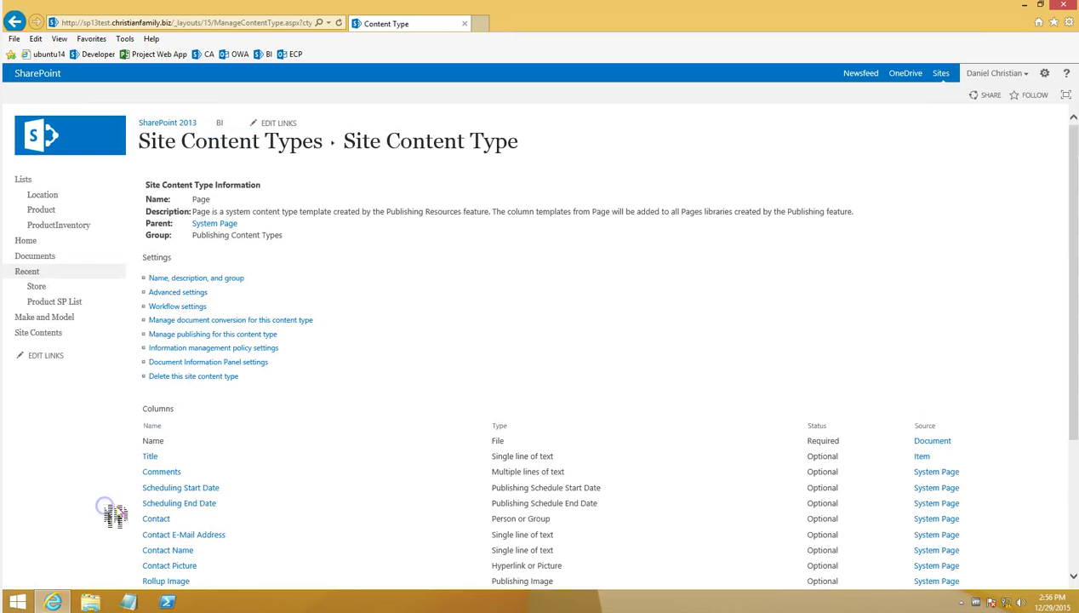
pyautogui.click(233, 141)
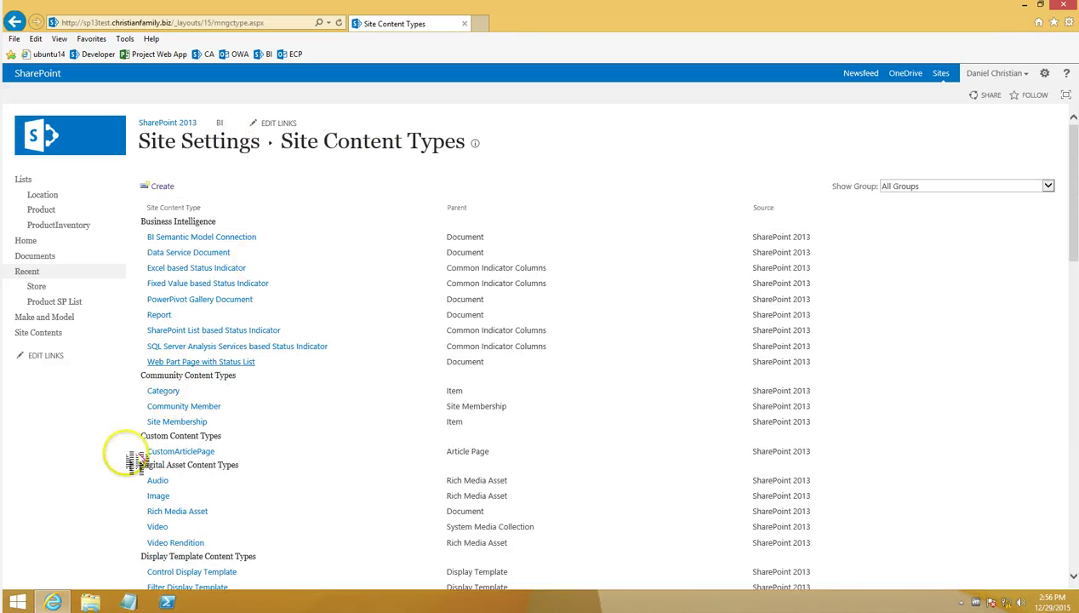
pyautogui.scroll(-5, 94, 509)
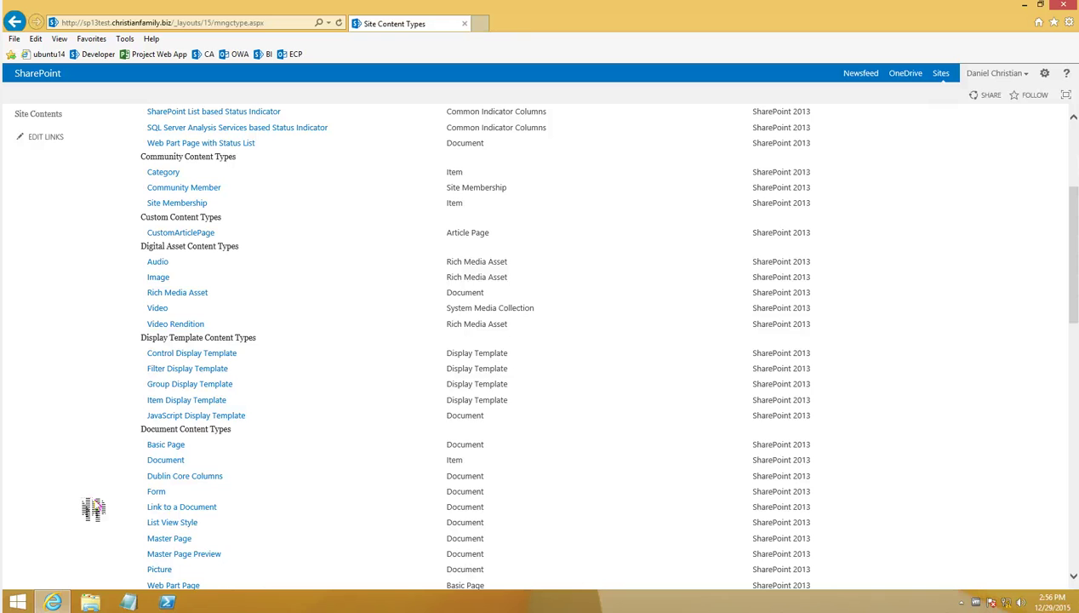
pyautogui.scroll(-8, 93, 509)
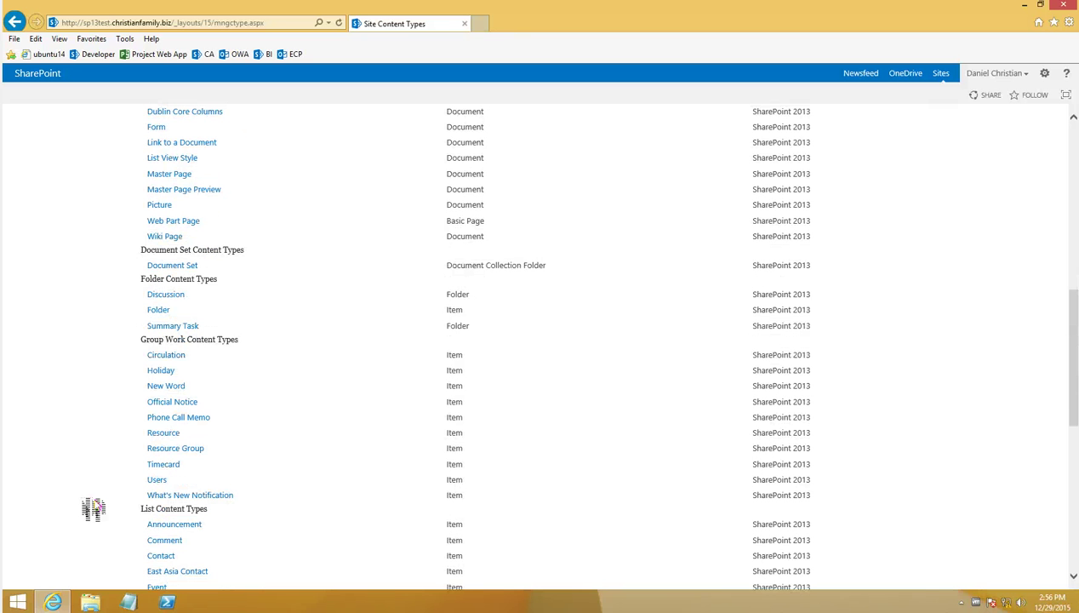
pyautogui.scroll(5, 94, 509)
pyautogui.scroll(2, 94, 509)
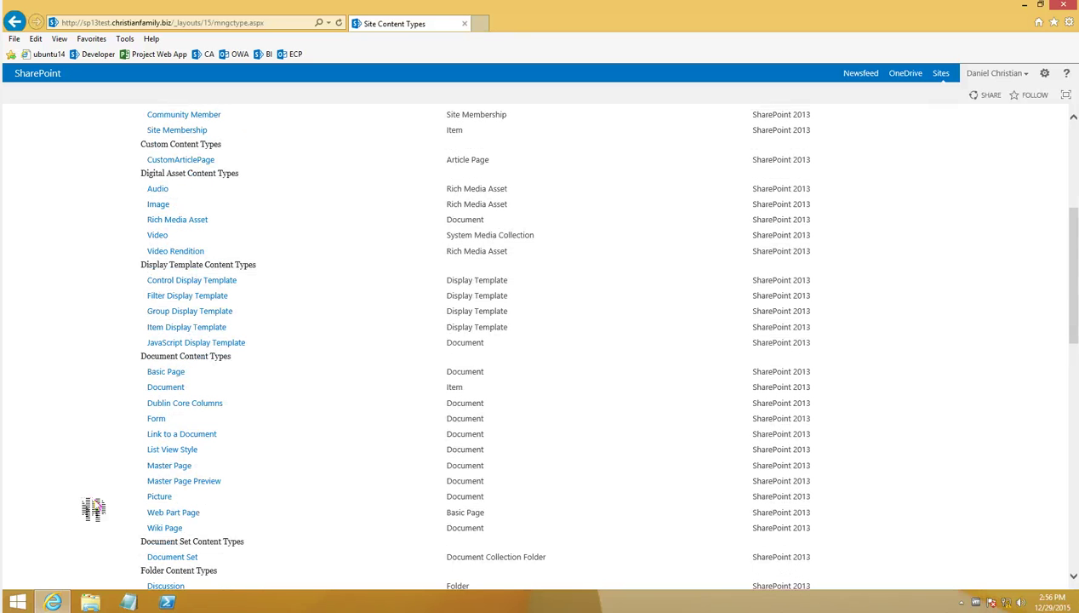
# Open CustomArticlePage and check its columns list for Answer and Product sourced from Page
pyautogui.click(189, 161)
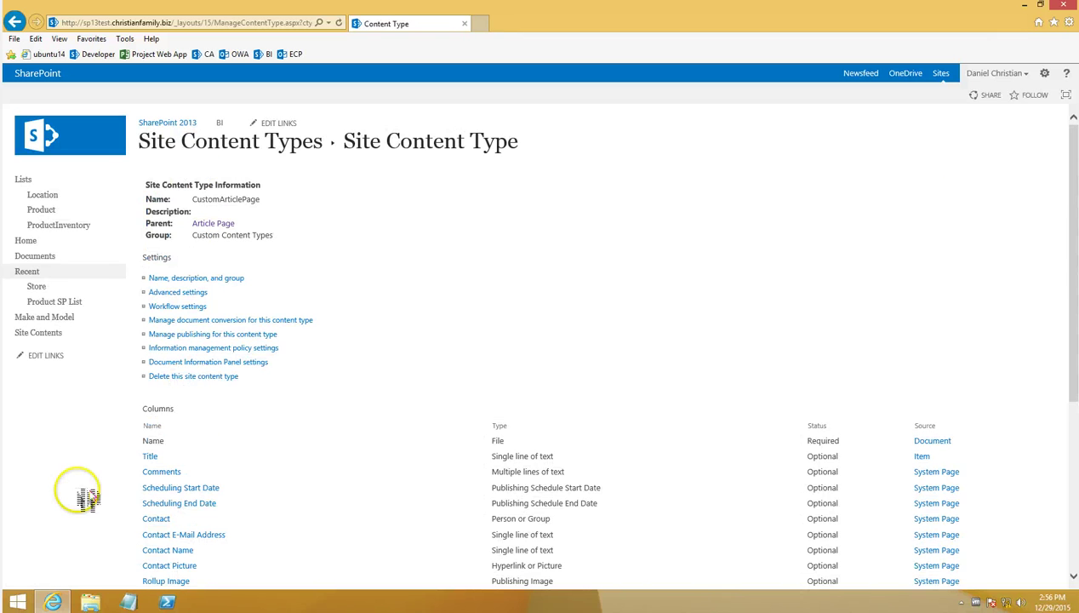
pyautogui.scroll(-5, 88, 498)
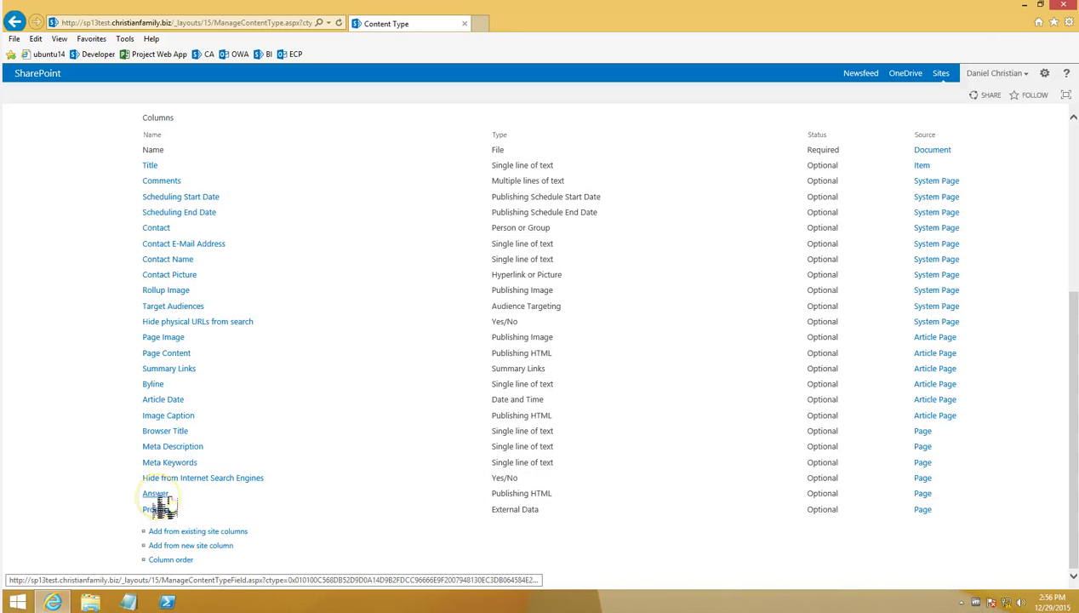